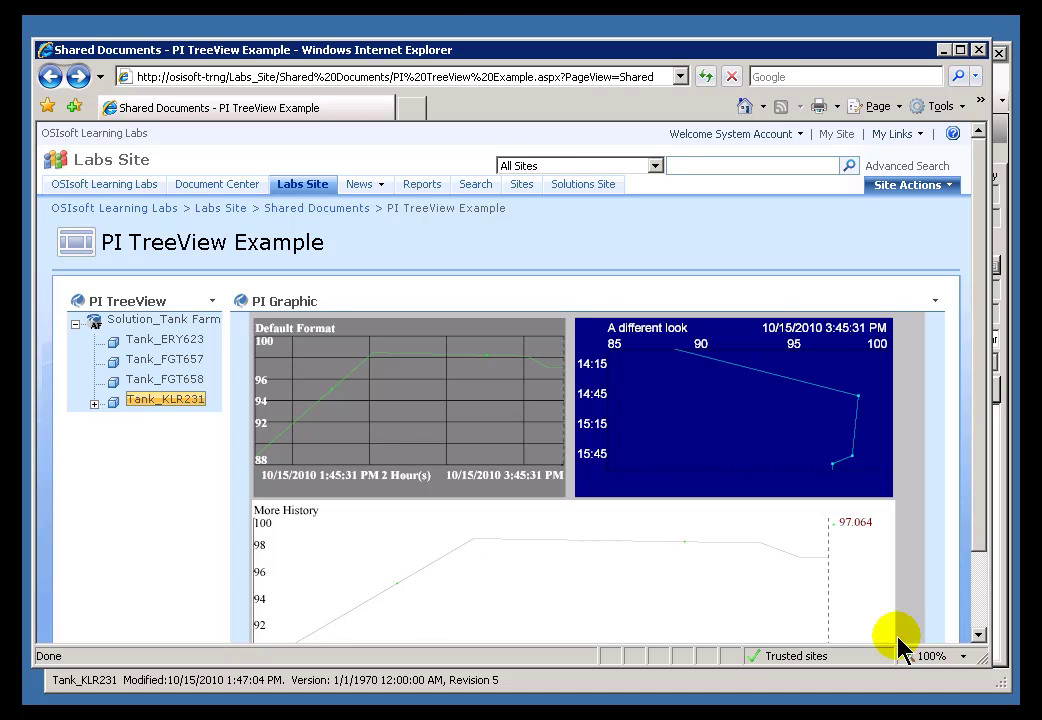
- Show the graphics for Tank_ERY623, Tank_FGT657, Tank_FGT658 and Tank_KLR231's trend charts
click(179, 340)
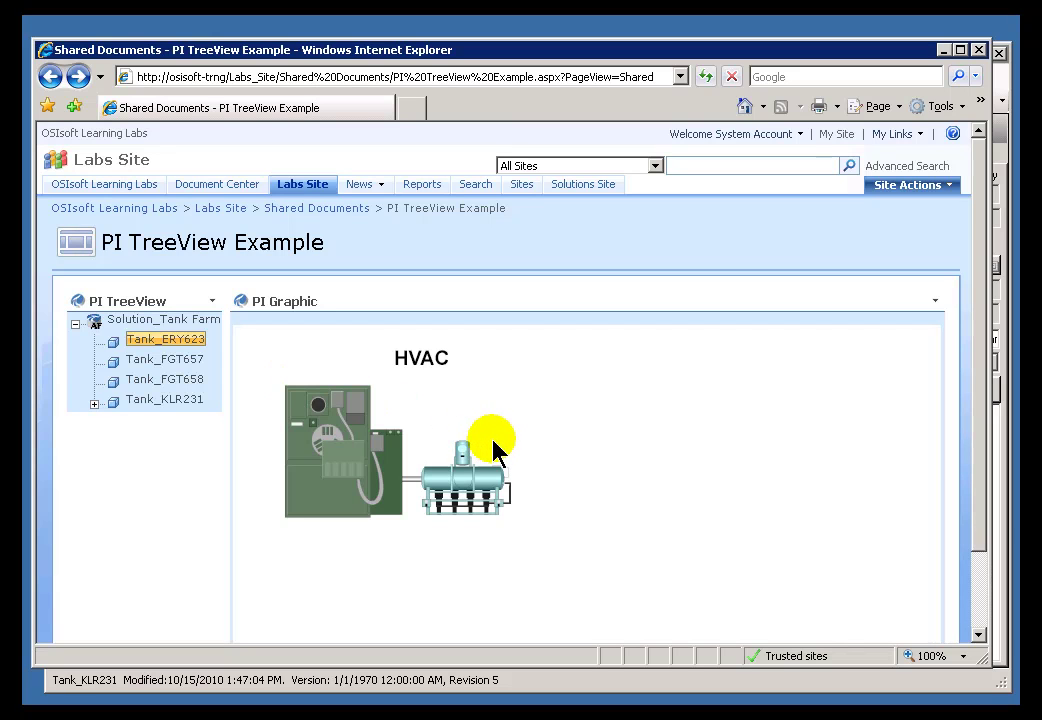
click(175, 368)
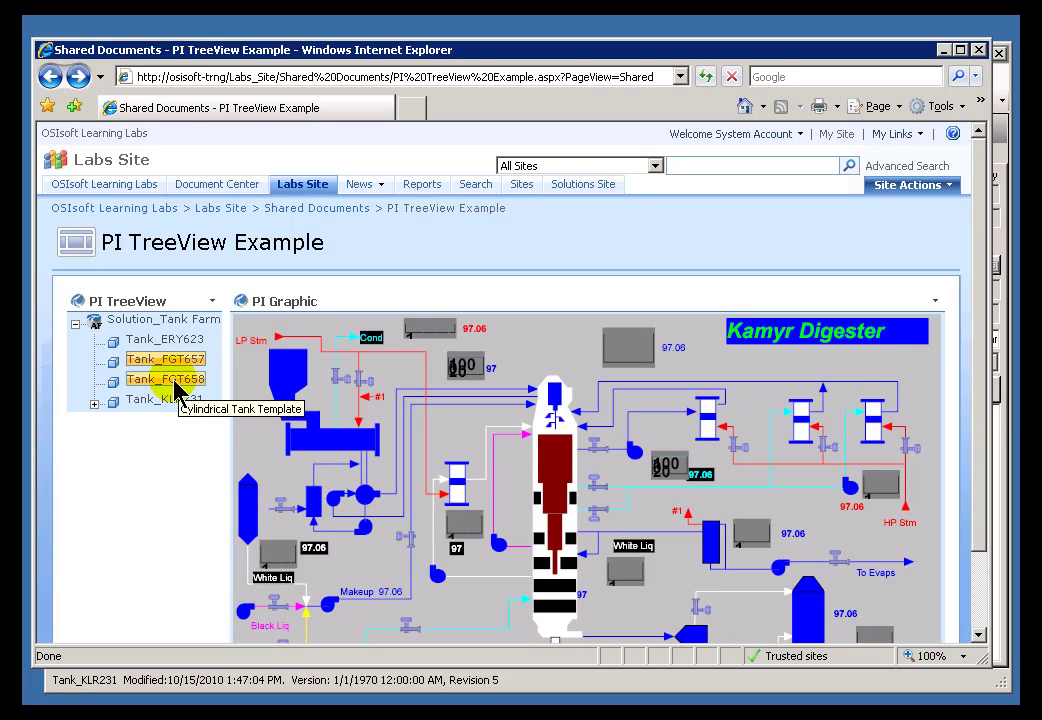
click(175, 383)
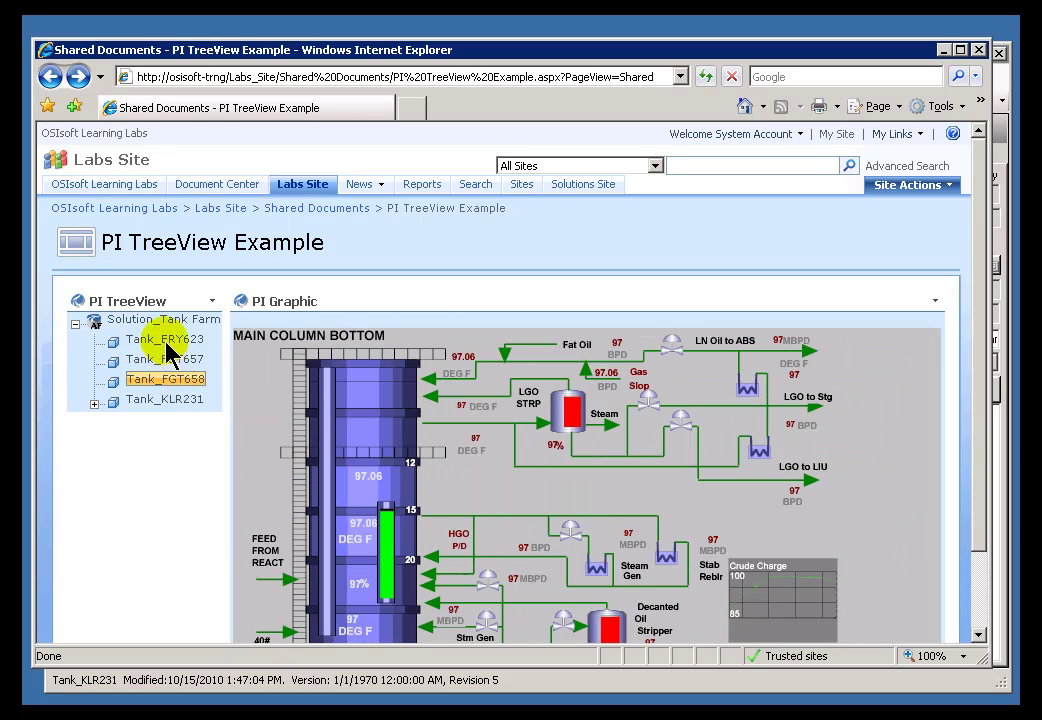
click(175, 400)
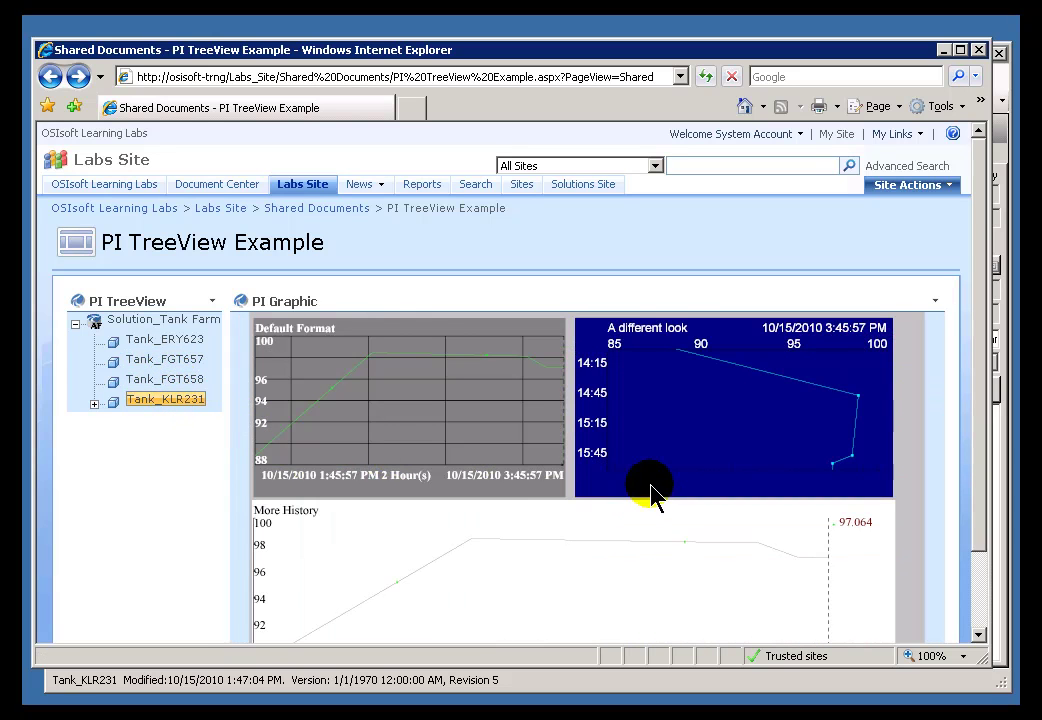
- Recheck Tank_ERY623's HVAC and Tank_FGT657's Kamyr Digester graphics, then reselect Tank_ERY623 and open the web part menu
click(183, 343)
click(178, 362)
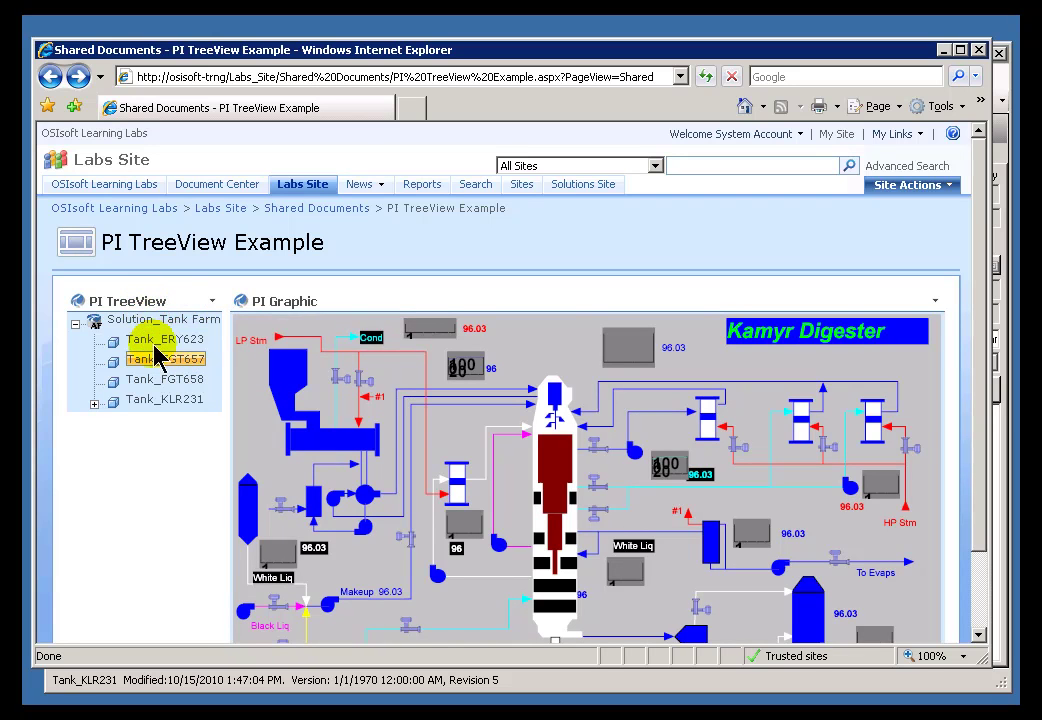
click(168, 340)
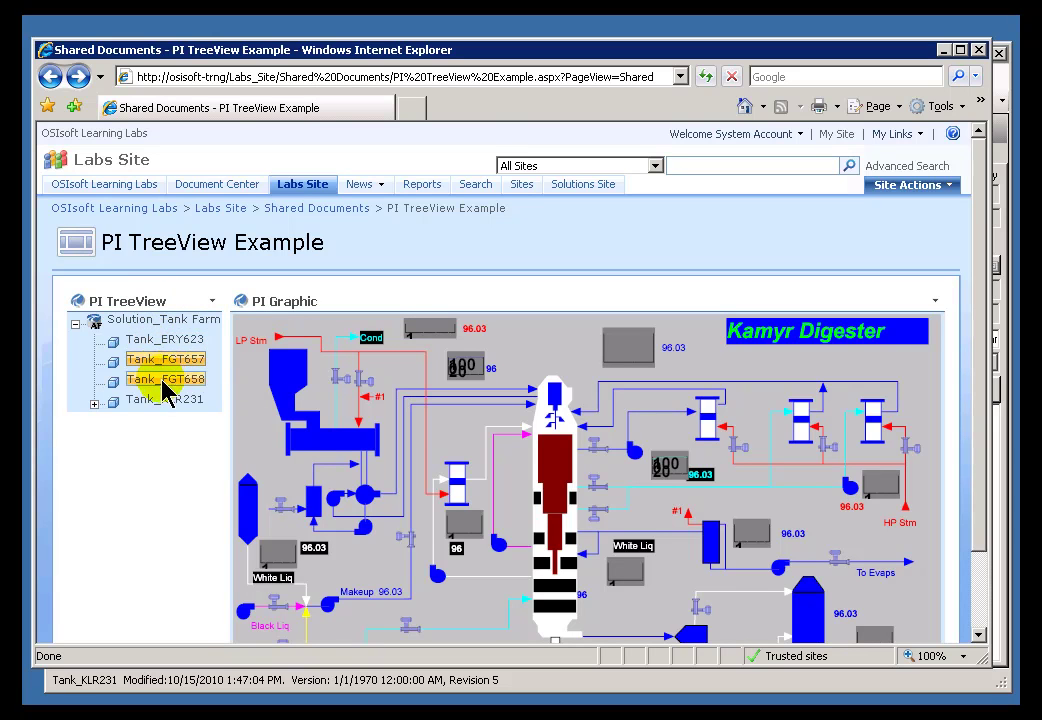
click(212, 301)
- Edit the shared TreeView web part, select the Tank_ERY623 Attribute Parents entry, and return to AF Element Tree
click(151, 365)
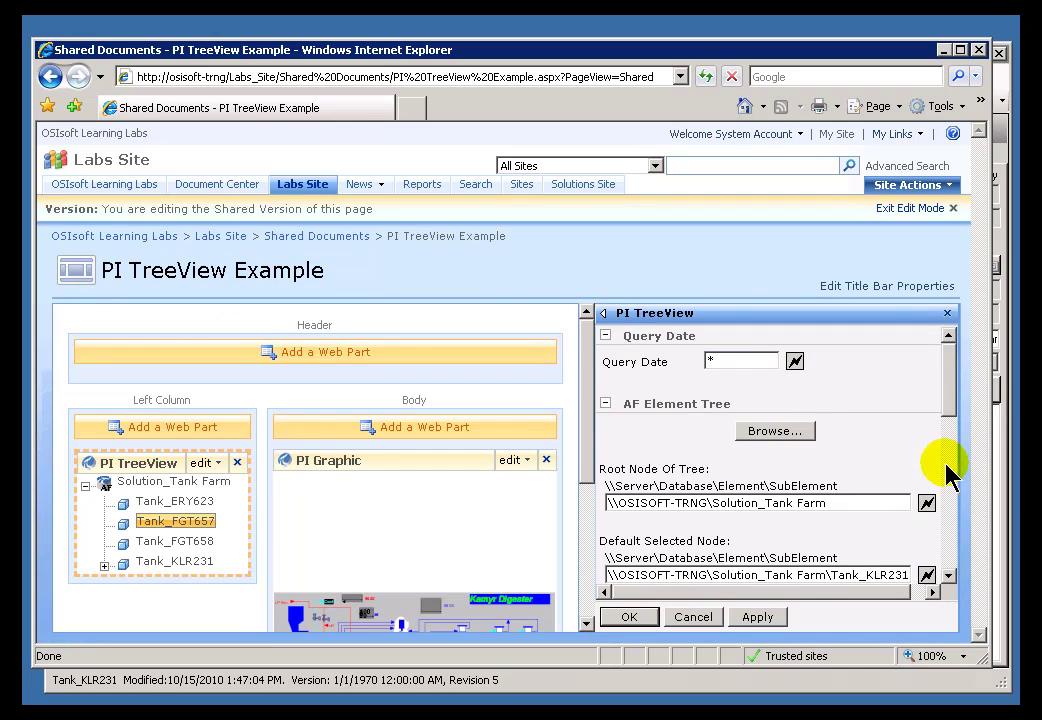
drag(948, 415, 930, 497)
click(831, 465)
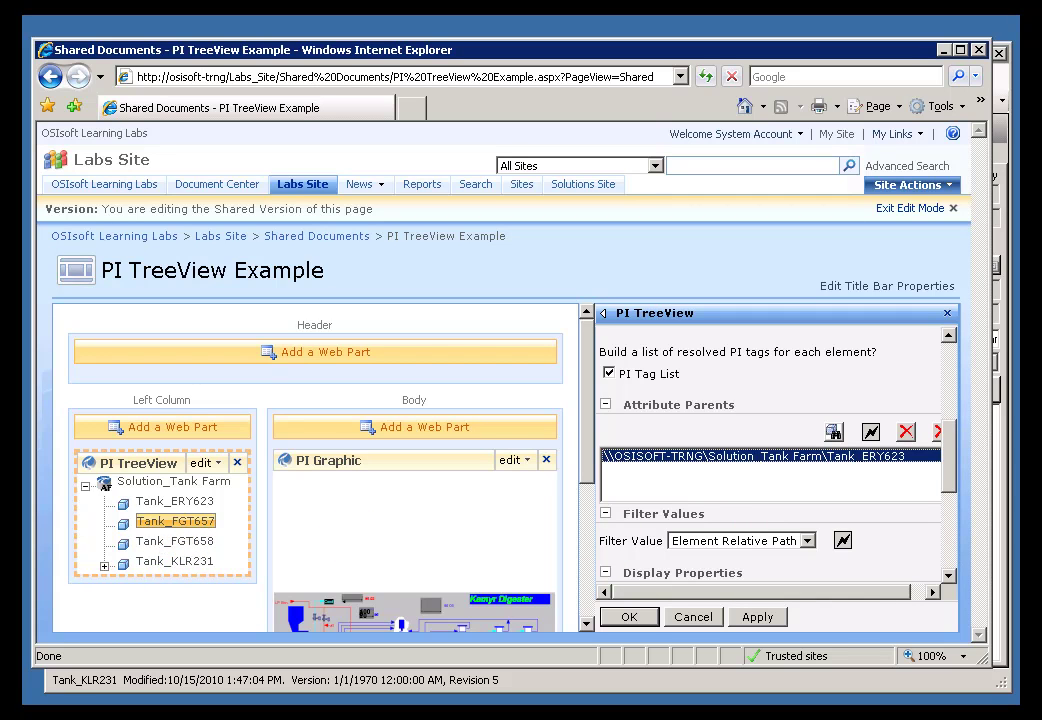
scroll(940, 437, up, 3)
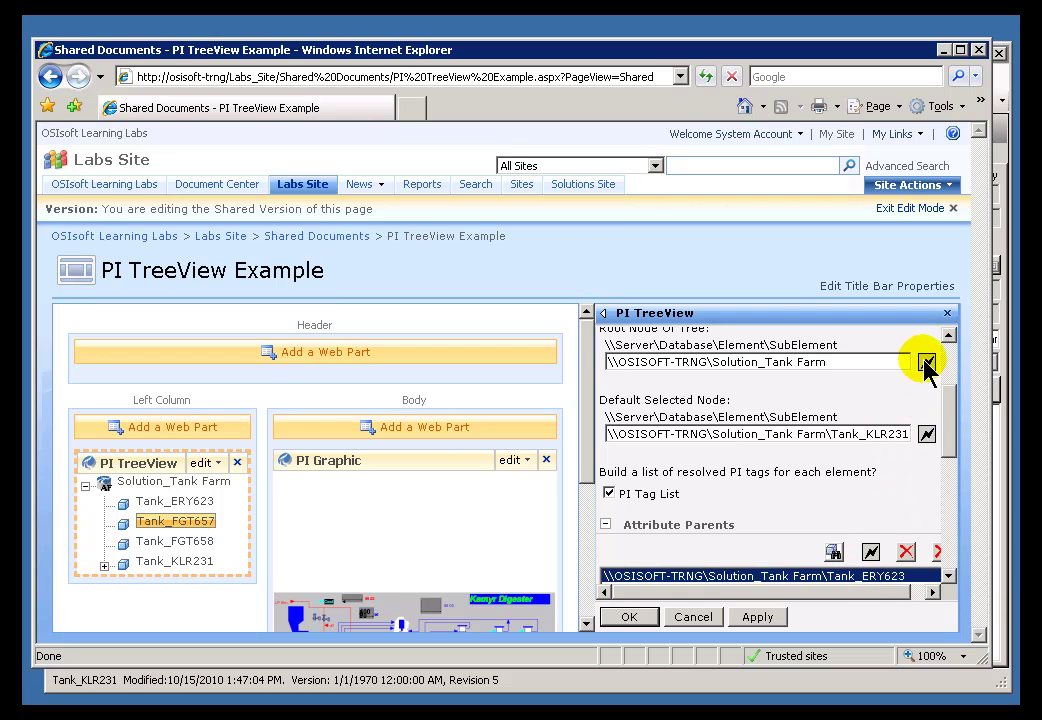
drag(947, 405, 946, 343)
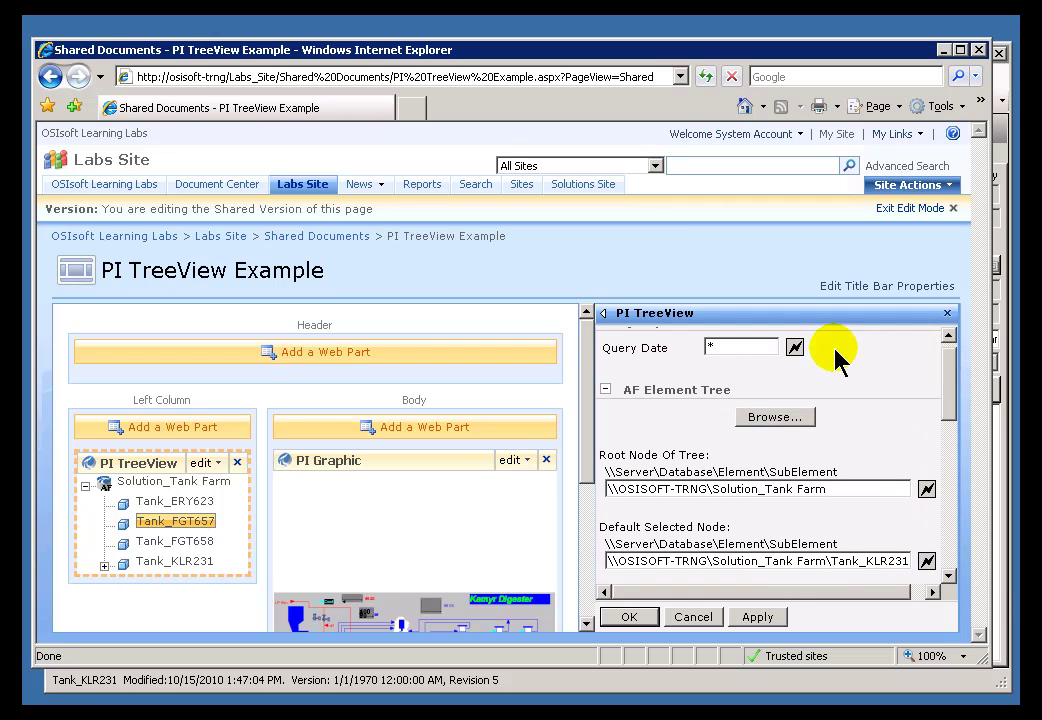
- Inspect and cancel the Root Node query-string connection, select the root node path, and scroll the tool pane
click(927, 490)
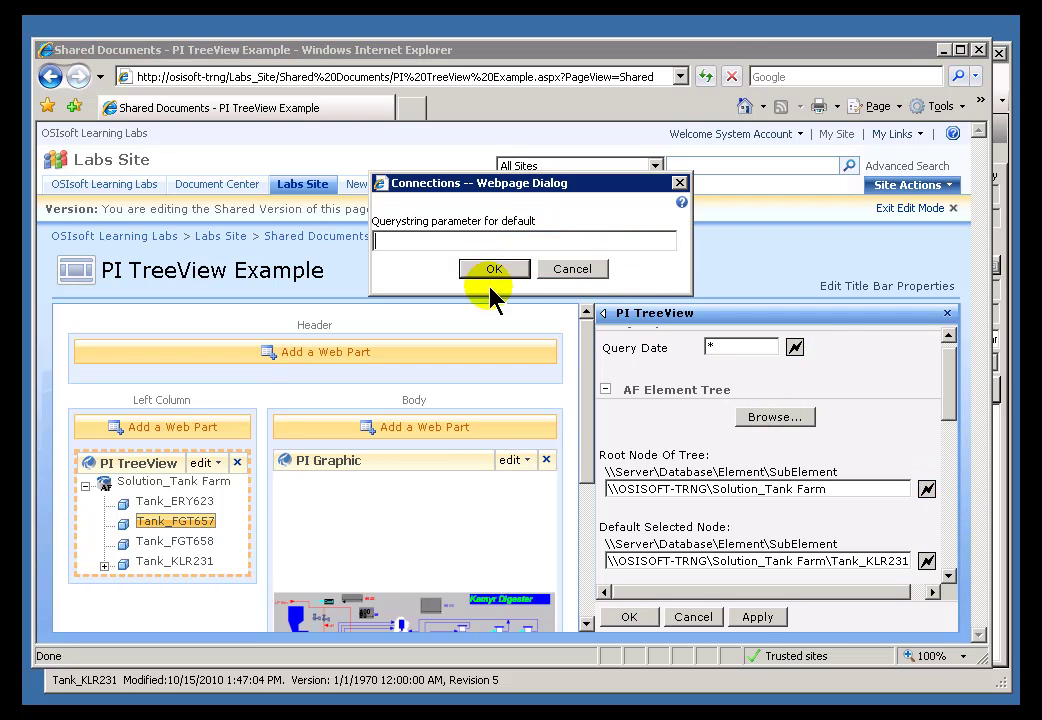
click(578, 270)
triple_click(843, 489)
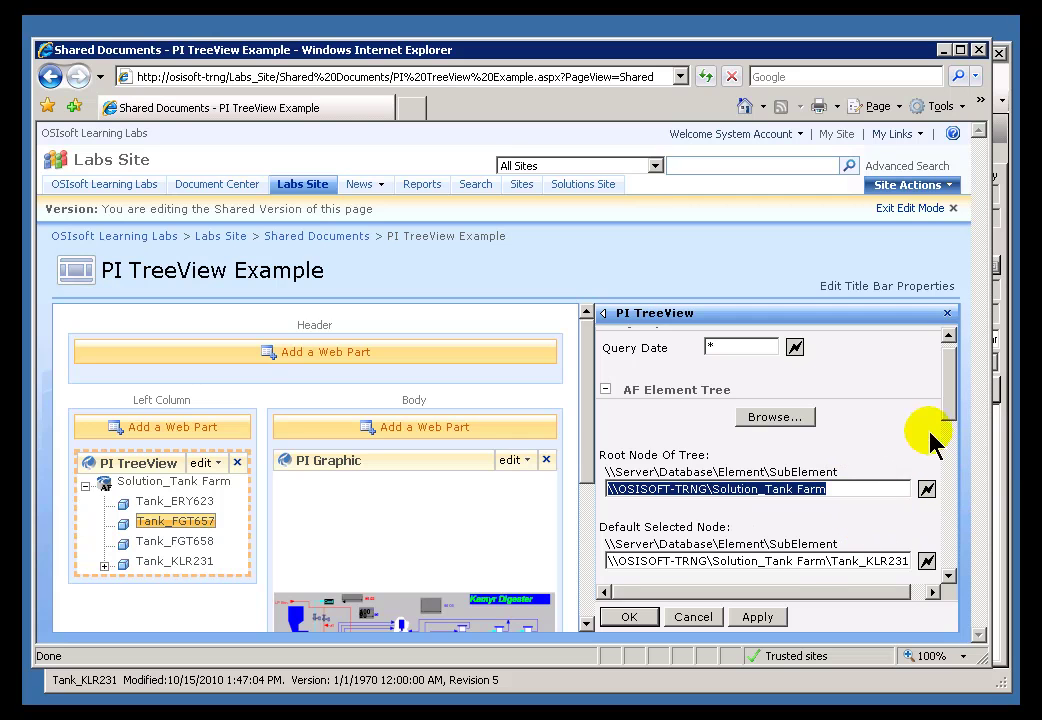
drag(947, 413, 950, 440)
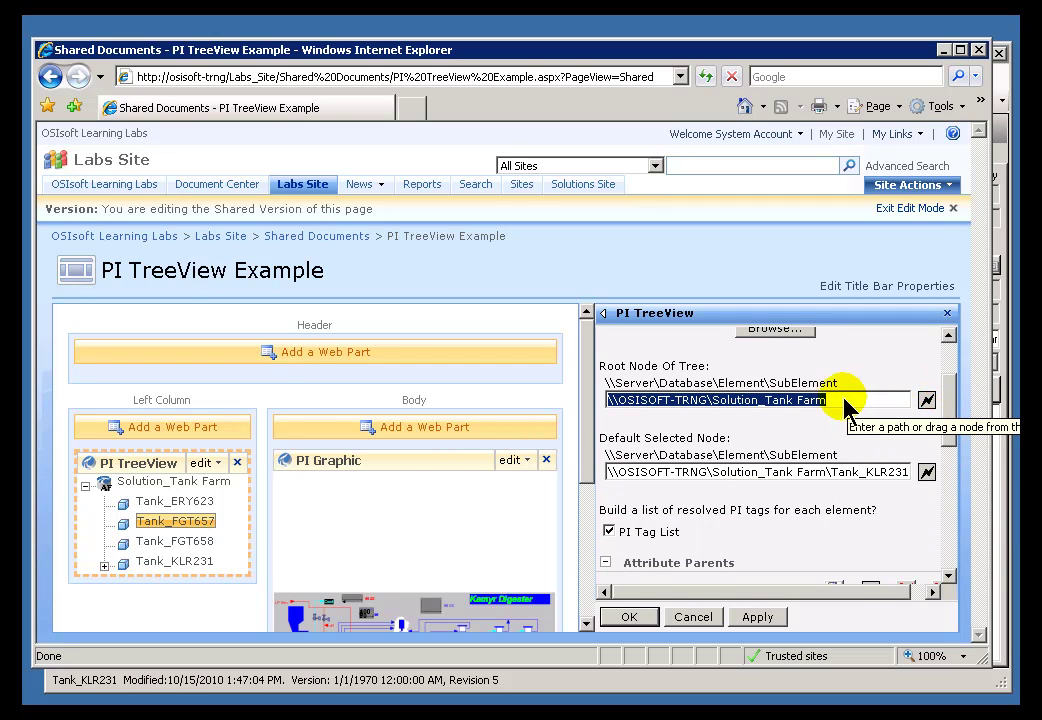
drag(942, 438, 953, 465)
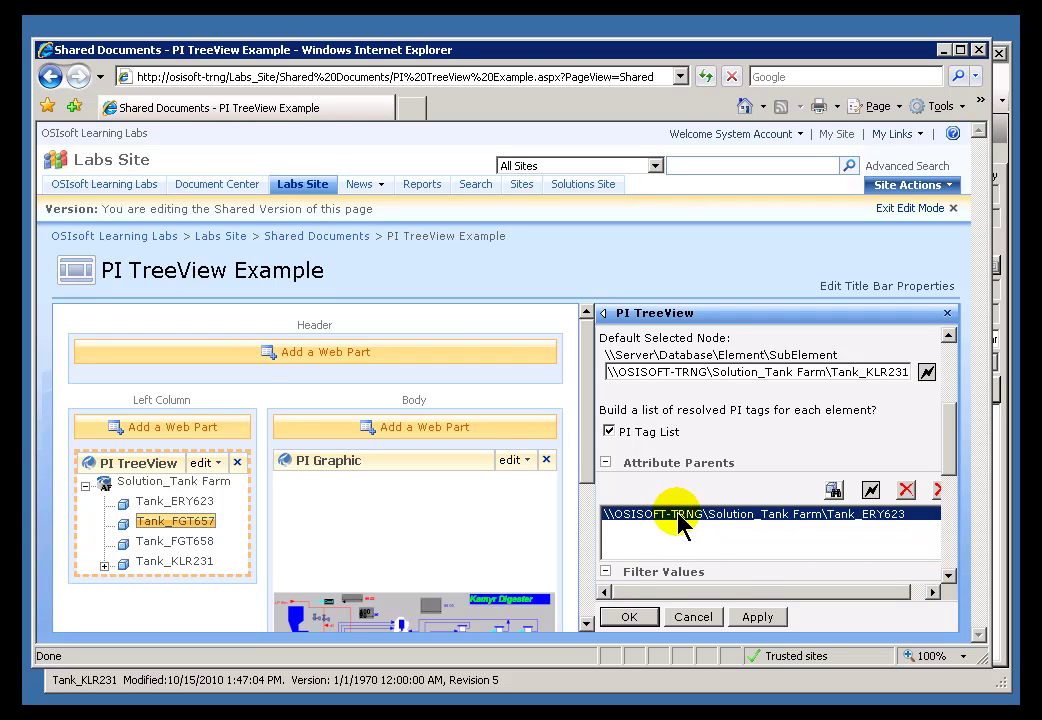
scroll(900, 500, up, 1)
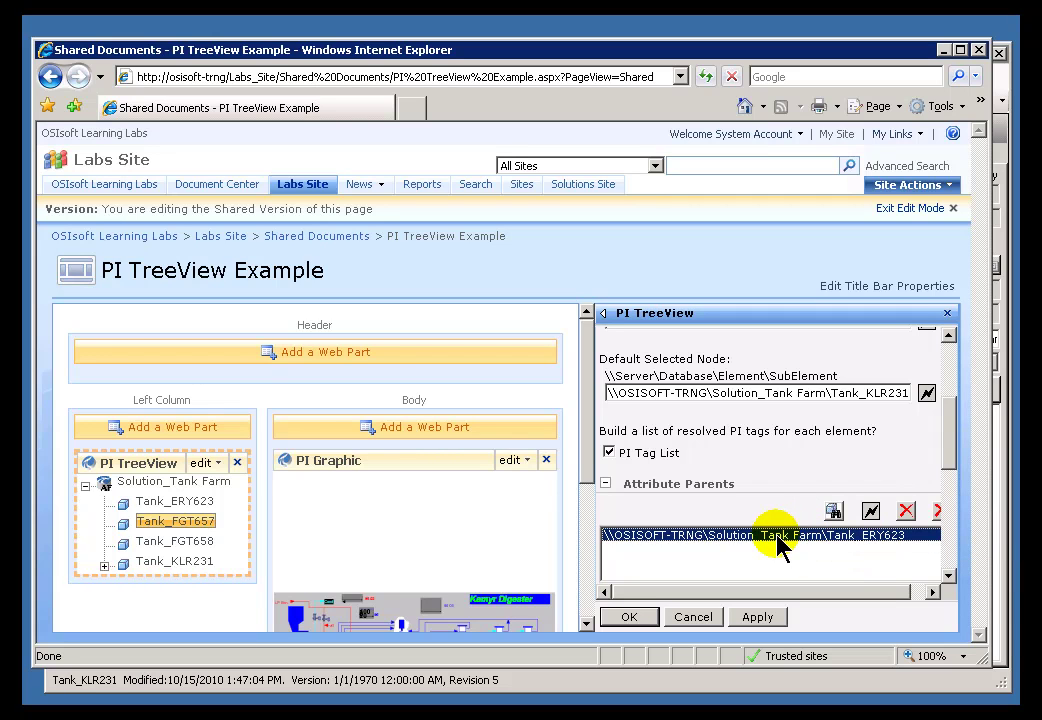
- Remove Tank_ERY623 from Attribute Parents, save the TreeView settings, and select Tank_FGT658
click(906, 510)
click(640, 616)
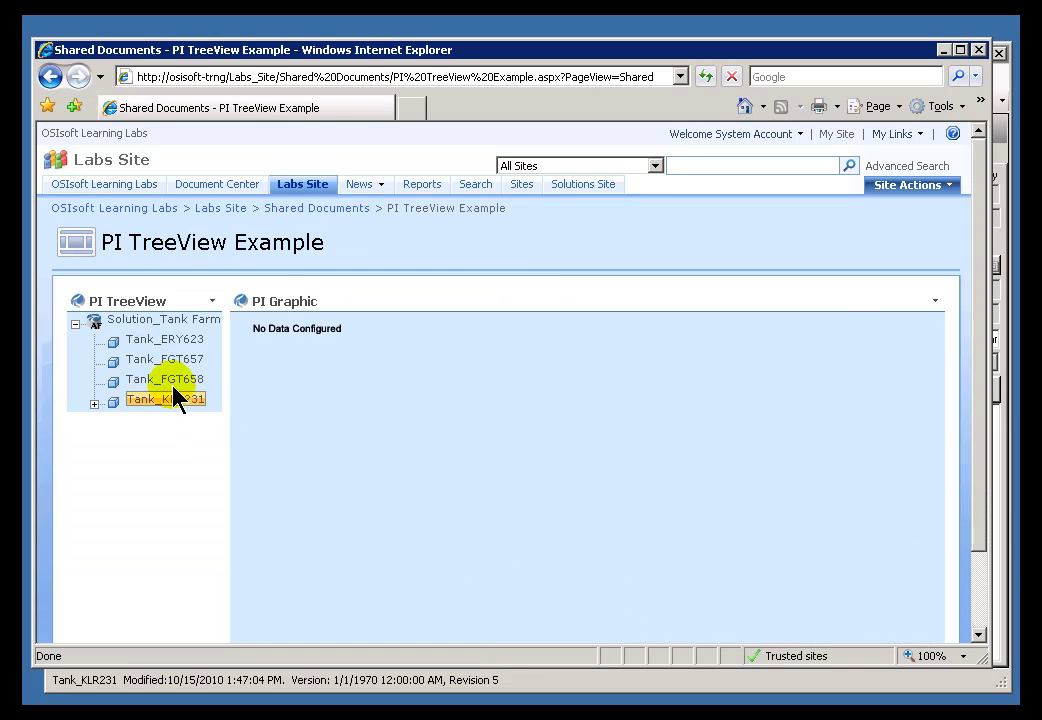
click(167, 381)
- Confirm Tank_FGT657 and Tank_ERY623 show No Data Configured, then bring up PI System Explorer
click(160, 368)
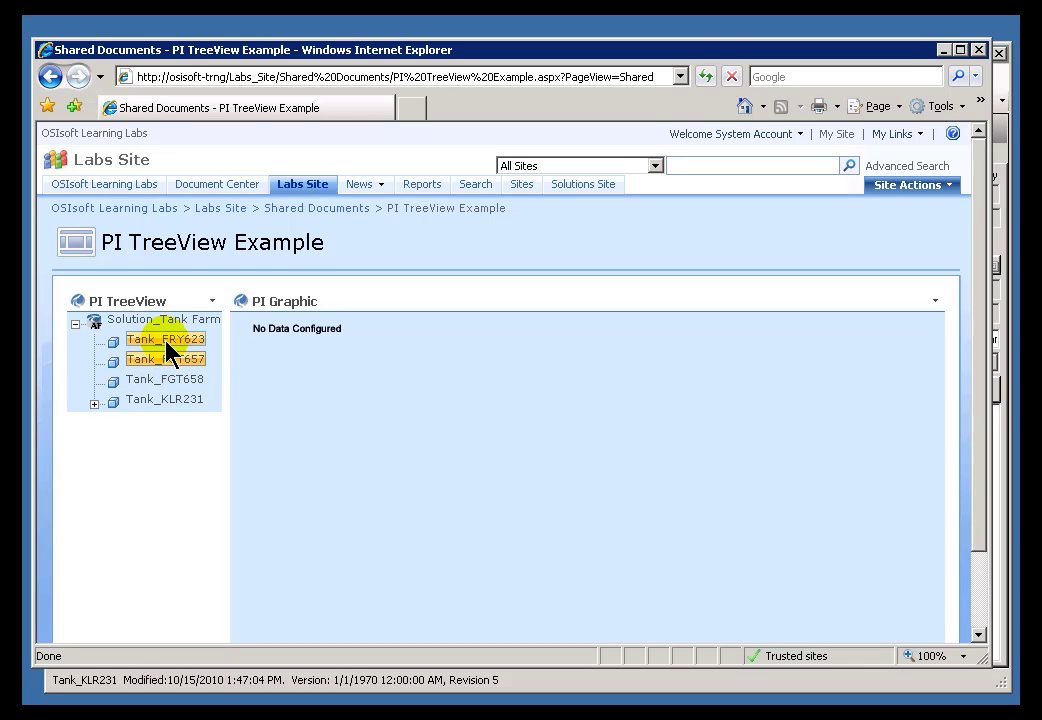
click(168, 345)
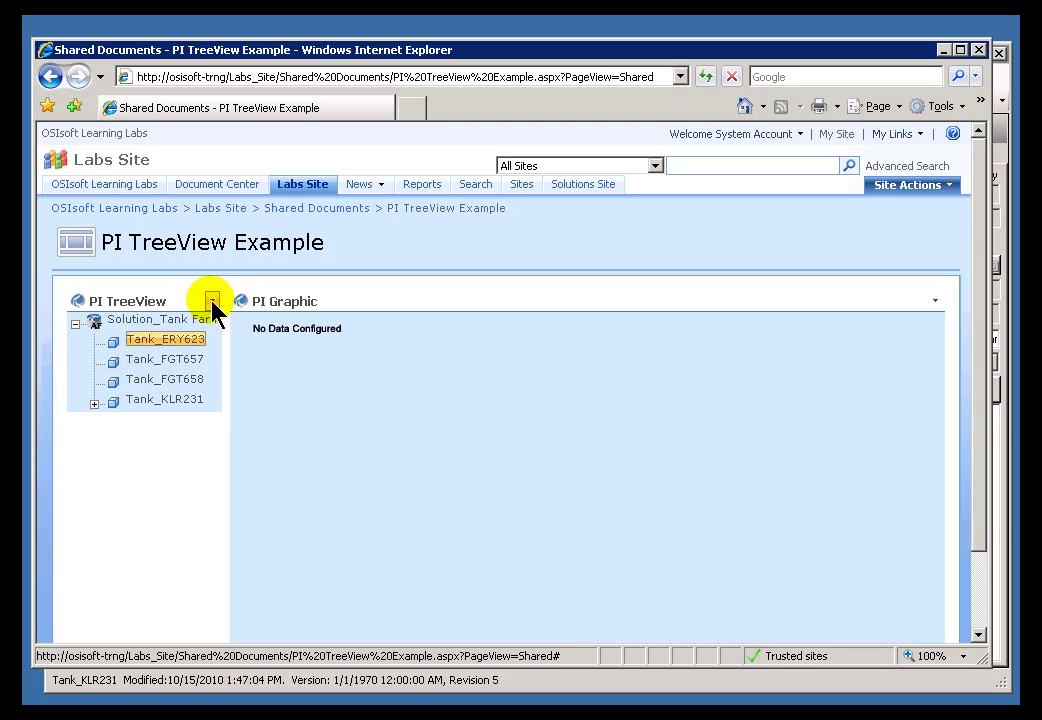
click(212, 302)
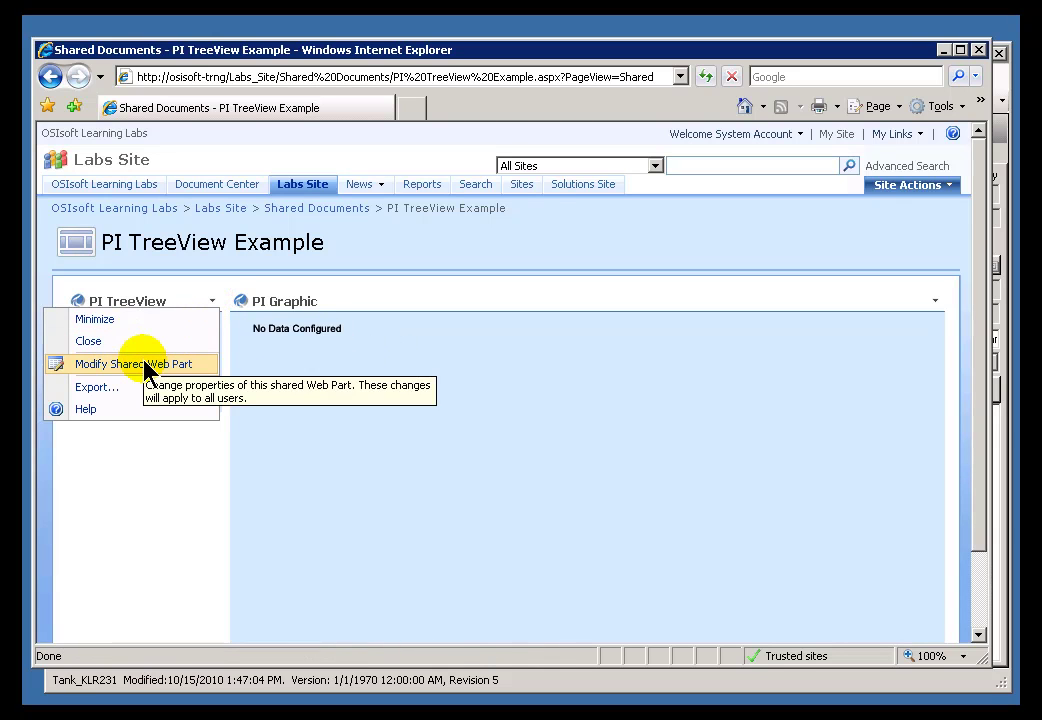
click(607, 690)
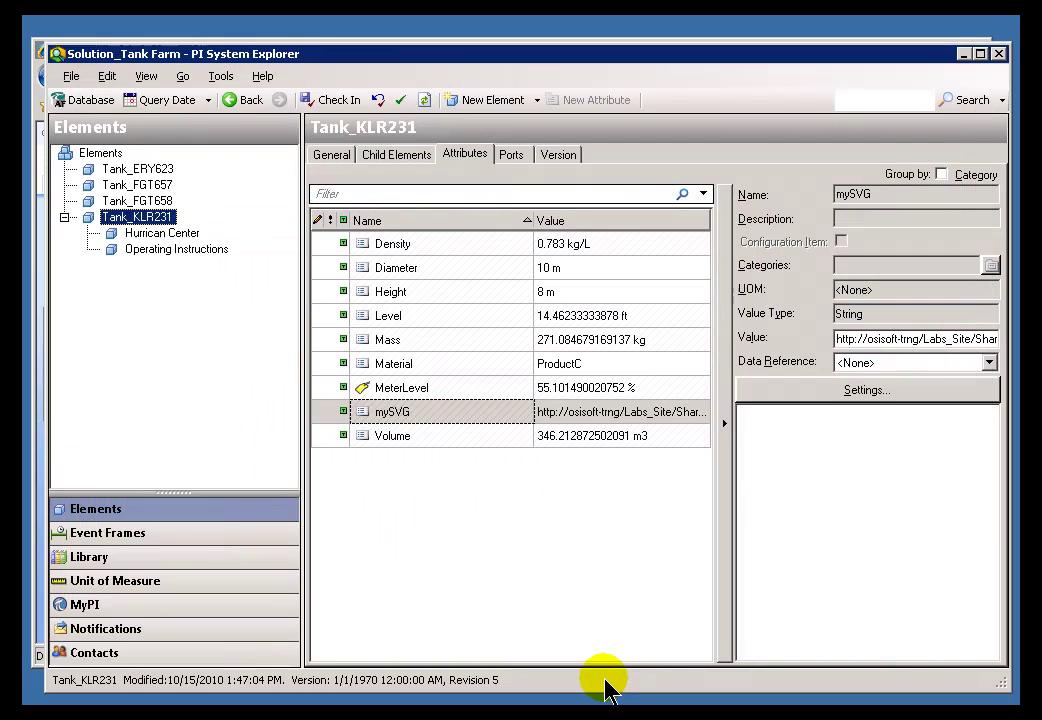
- Select Tank_ERY623's mySVG attribute and widen the grid to read its full SVG path
click(137, 169)
click(141, 186)
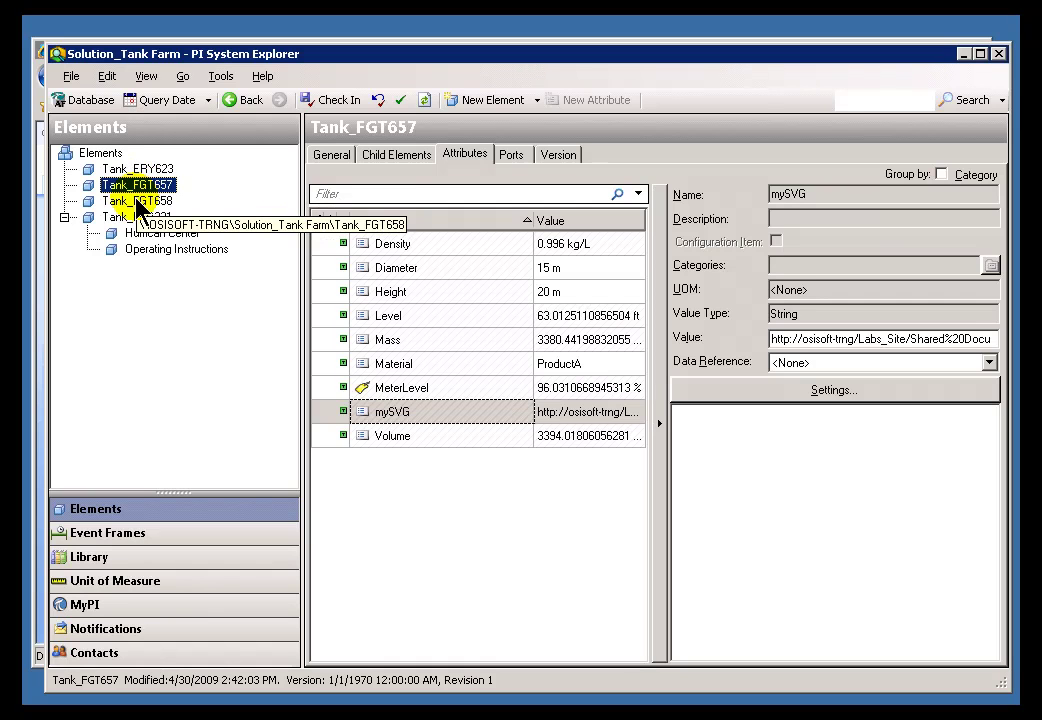
click(131, 172)
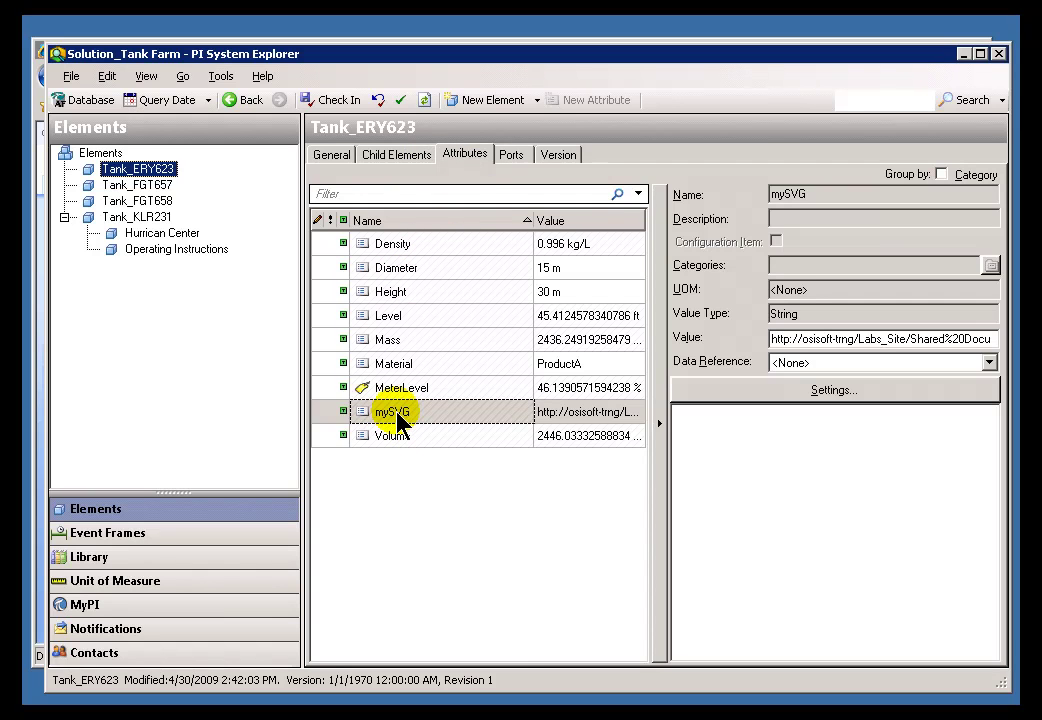
click(400, 418)
click(661, 421)
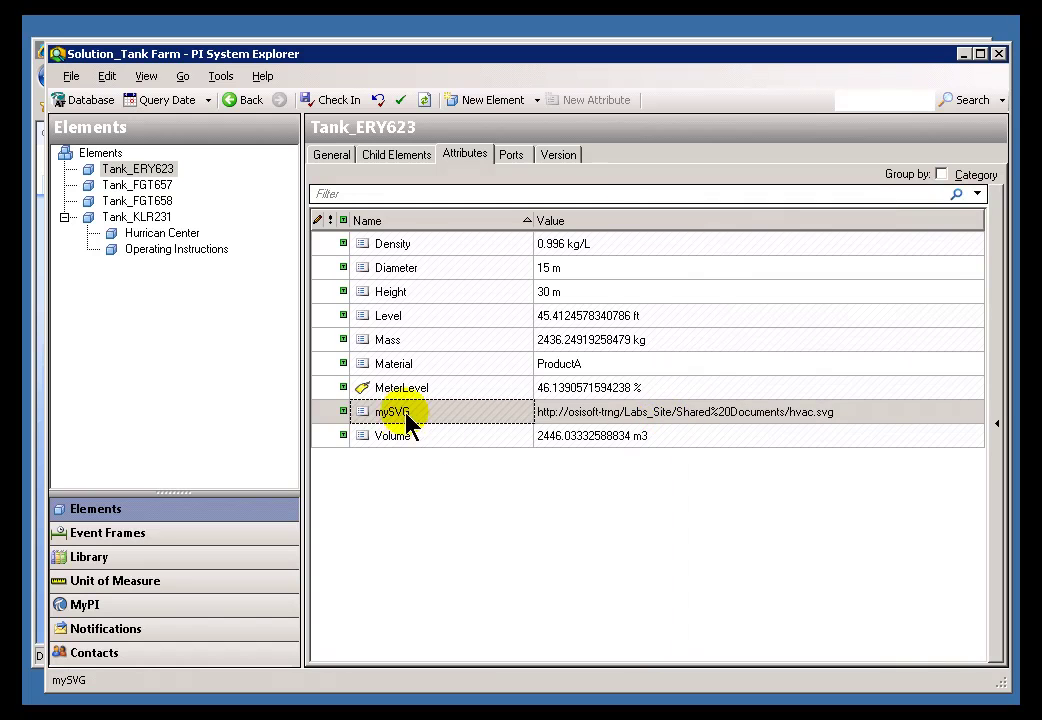
- Compare mySVG paths for Tank_FGT657, Tank_FGT658, Tank_ERY623 and Tank_KLR231's Trends.svg
click(140, 186)
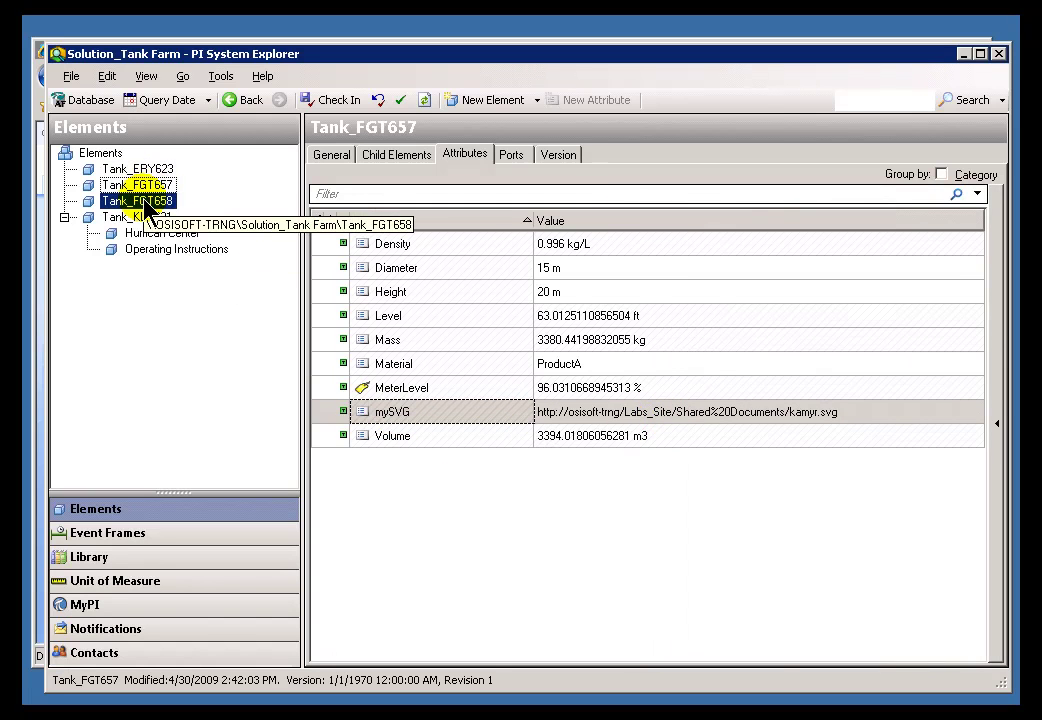
click(138, 217)
click(141, 171)
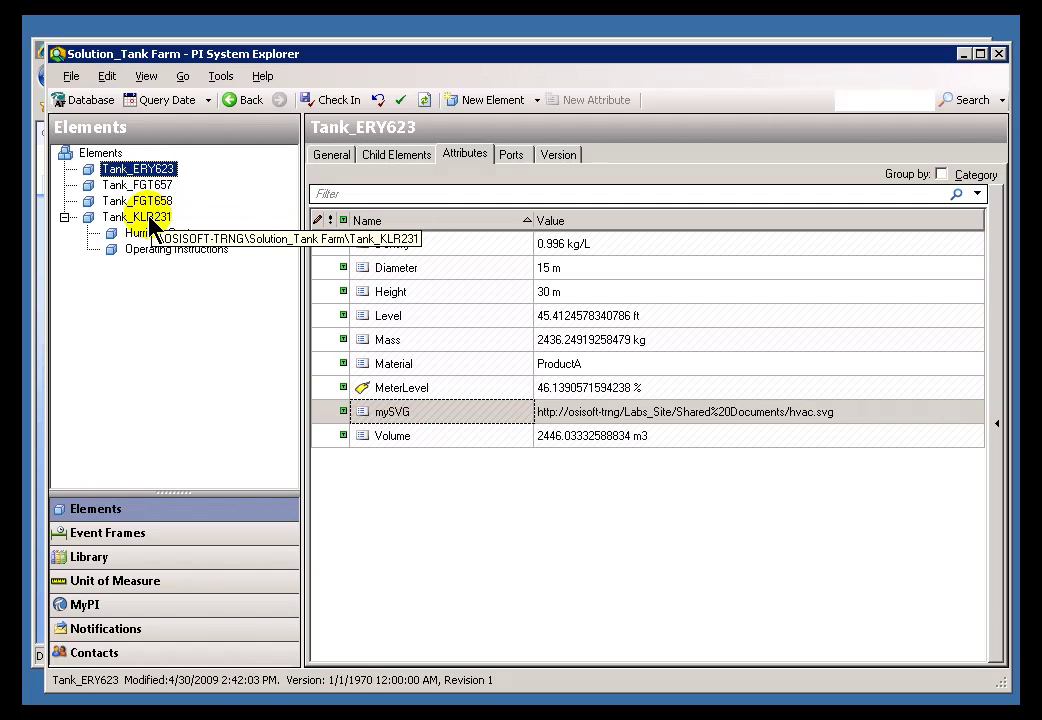
click(148, 217)
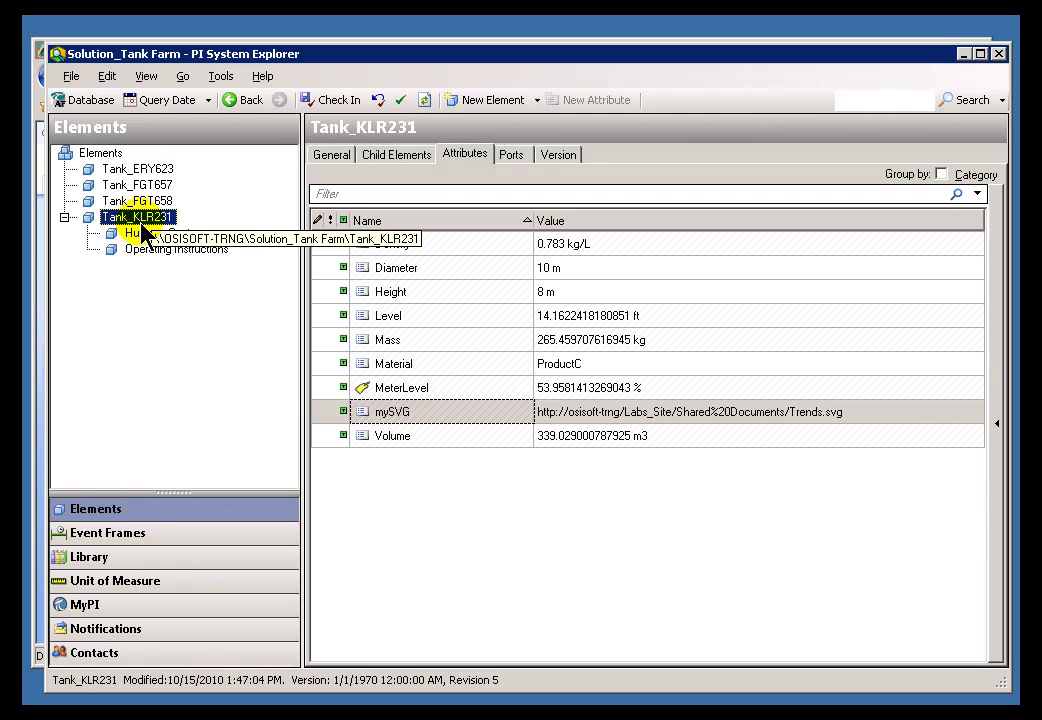
- Back in the PI TreeView Example page, select Tank_KLR231 and open Modify Shared Web Part
click(40, 597)
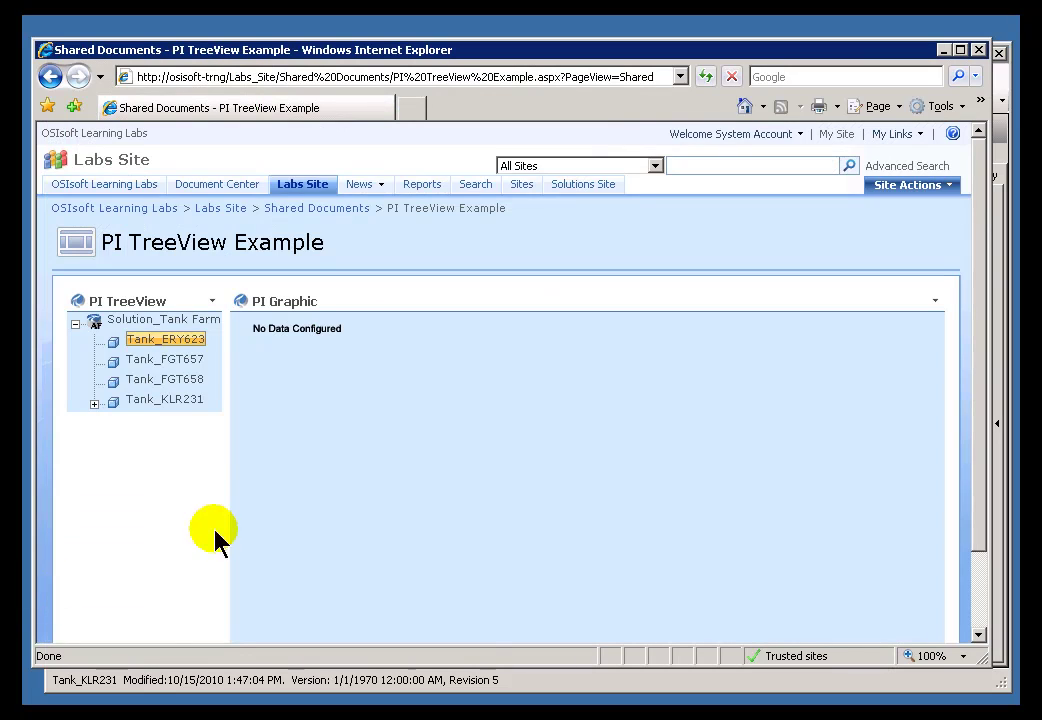
click(165, 403)
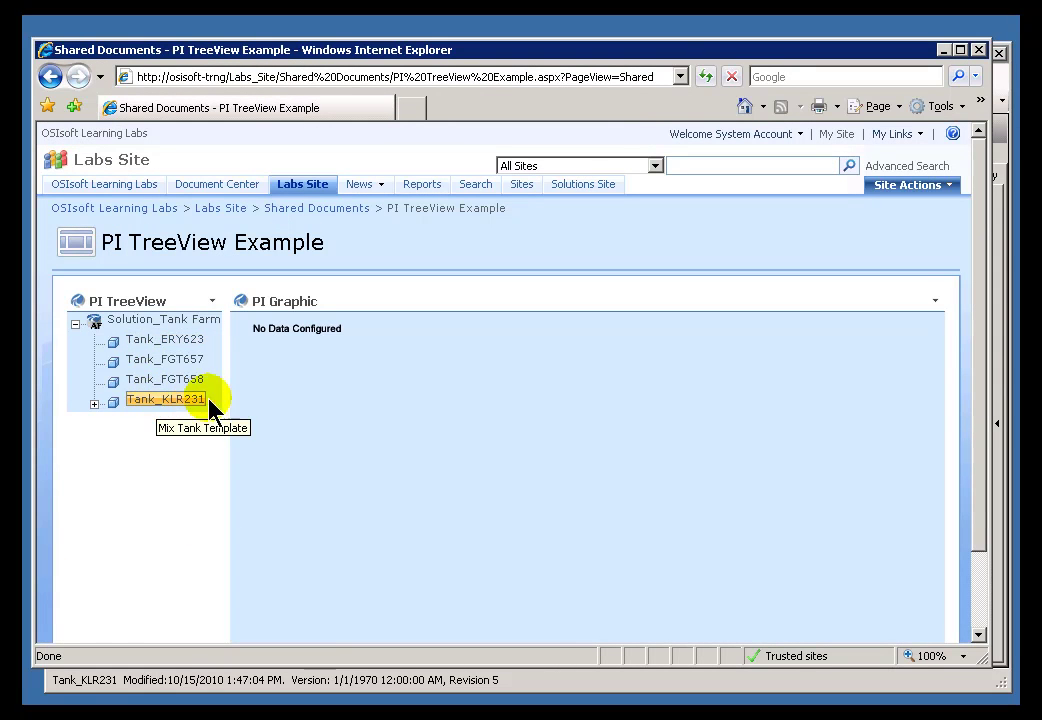
click(212, 302)
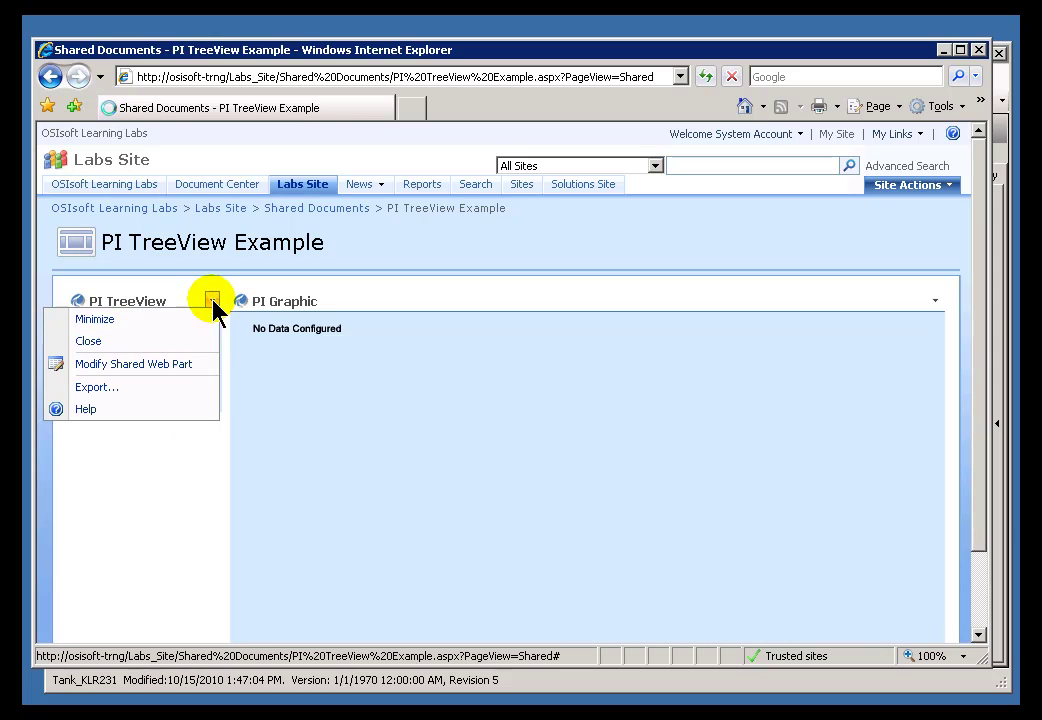
click(165, 364)
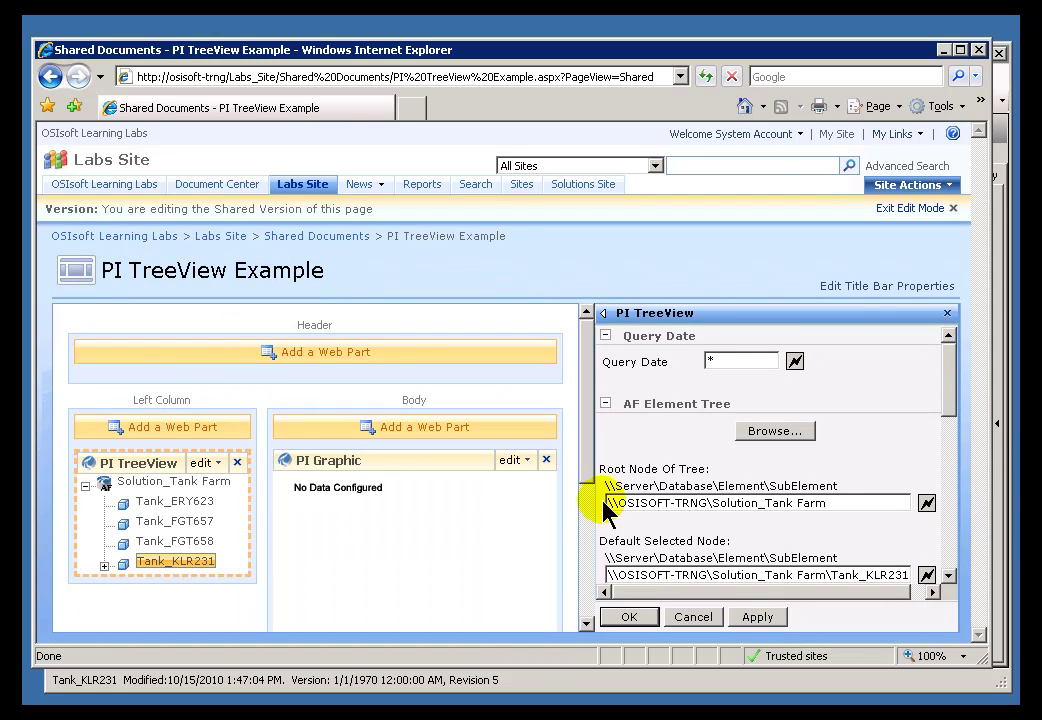
- Select the Default Selected Node path, then scroll down to the empty Attribute Parents list
scroll(949, 400, down, 2)
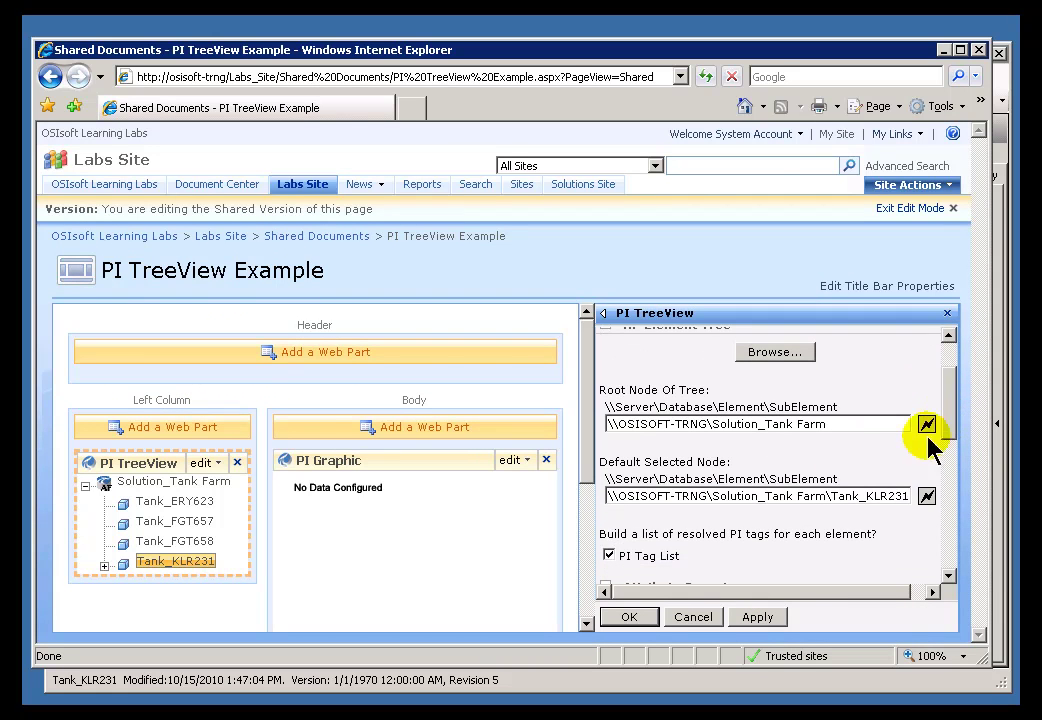
triple_click(868, 507)
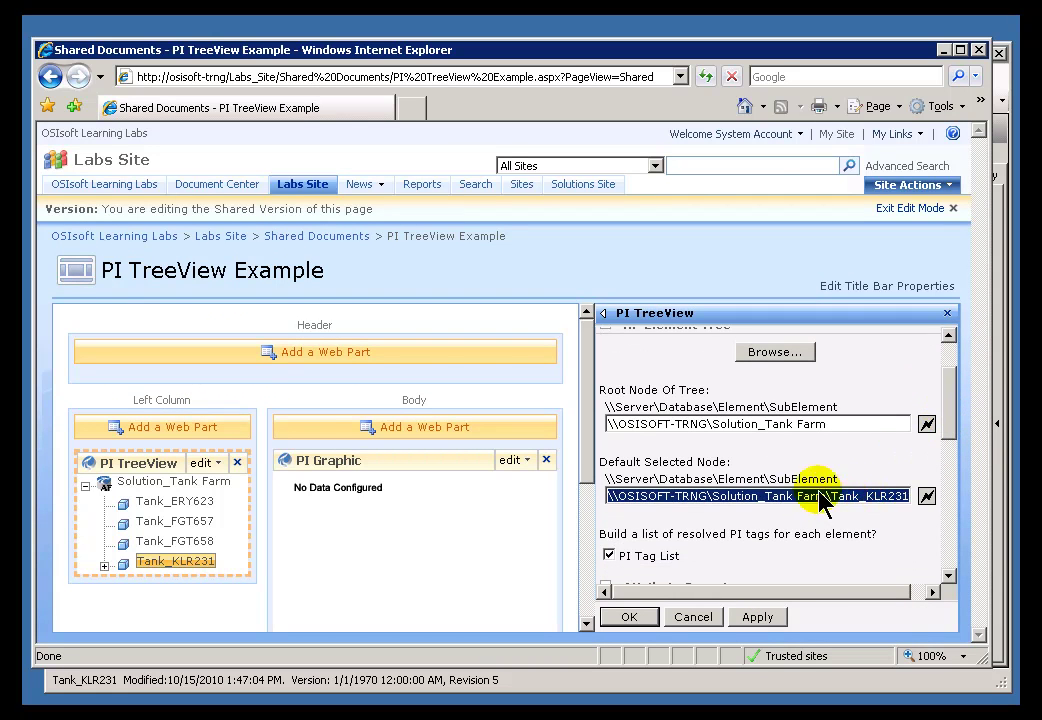
click(670, 500)
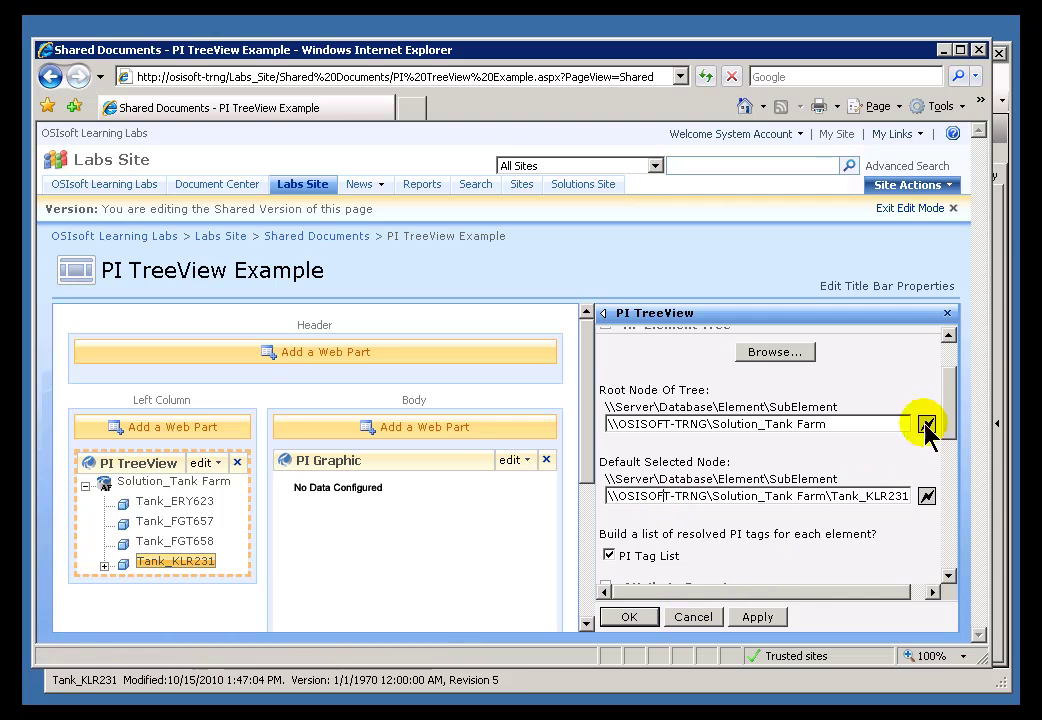
scroll(952, 440, down, 1)
scroll(950, 450, down, 3)
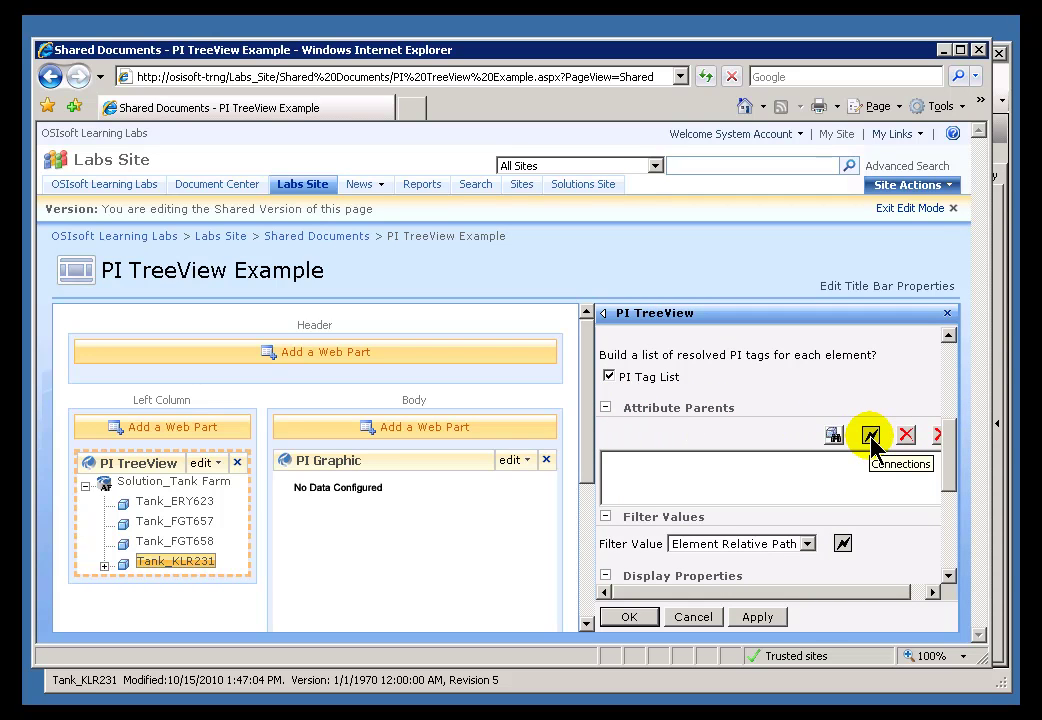
click(871, 436)
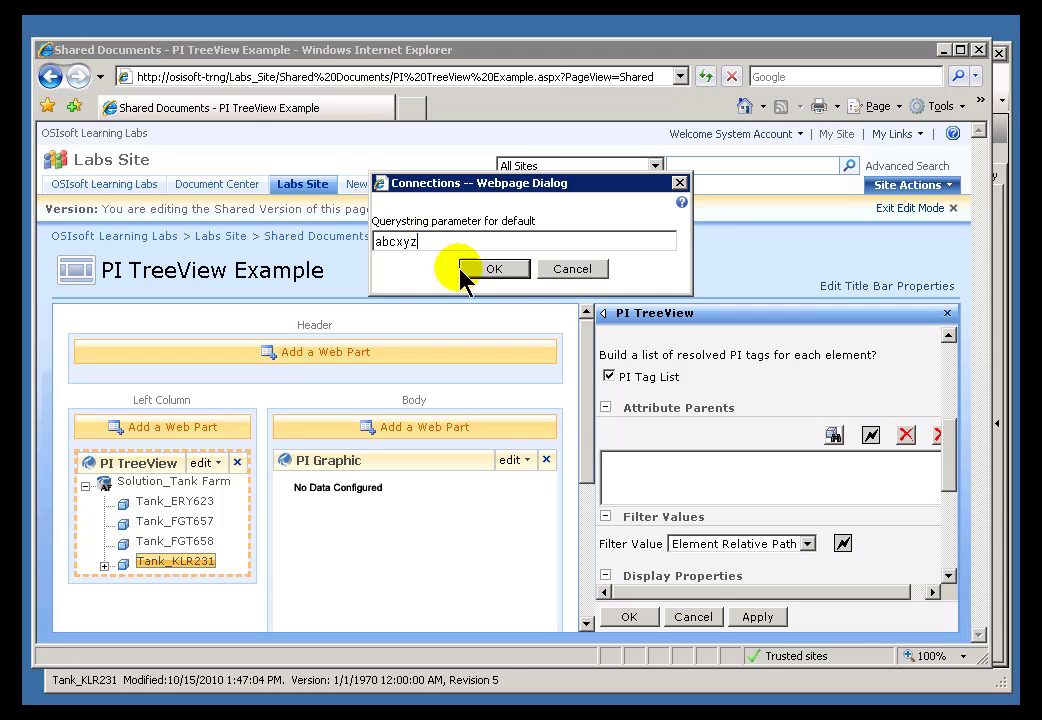
click(556, 268)
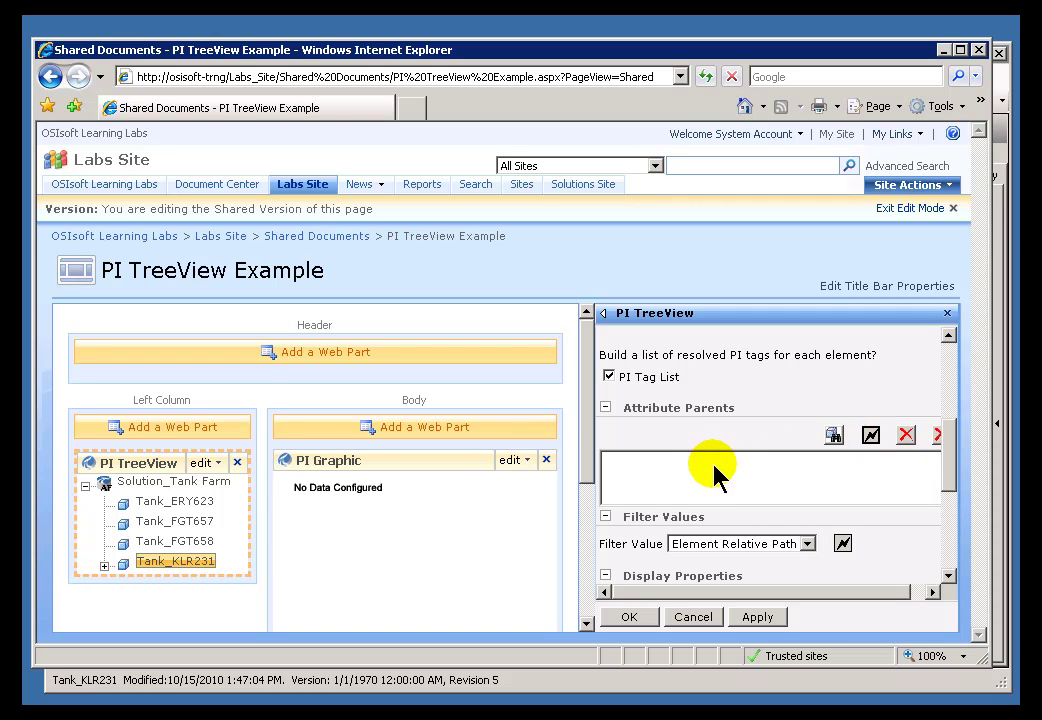
- Check and cancel the Root Node Of Tree connection, then scroll to Attribute Parents
scroll(945, 436, up, 3)
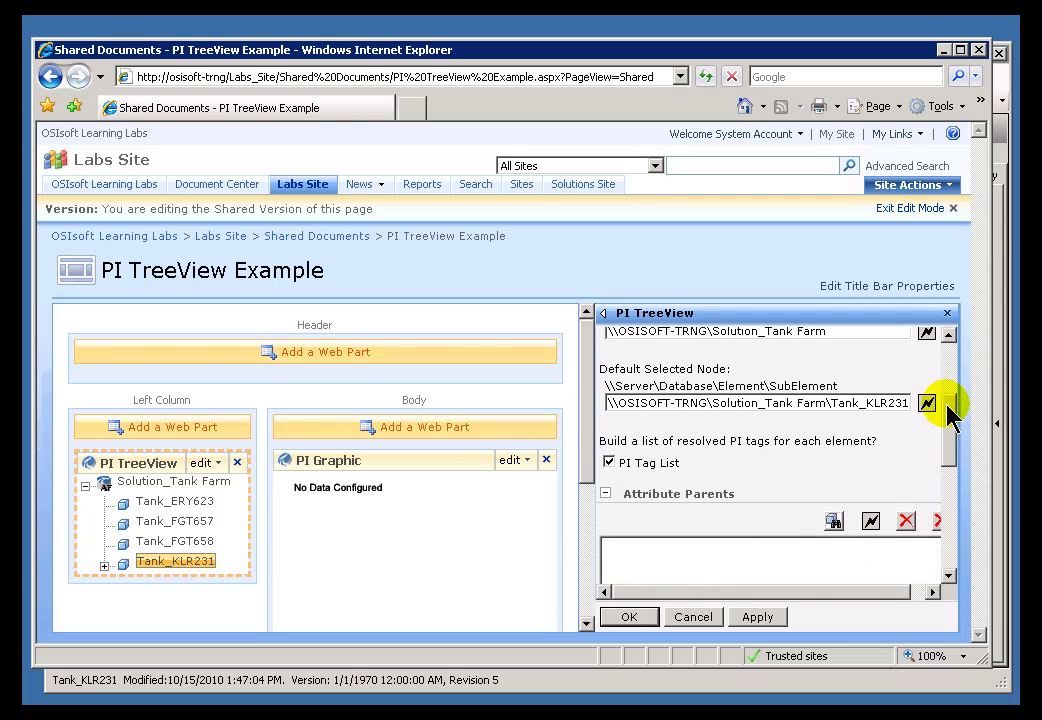
click(927, 384)
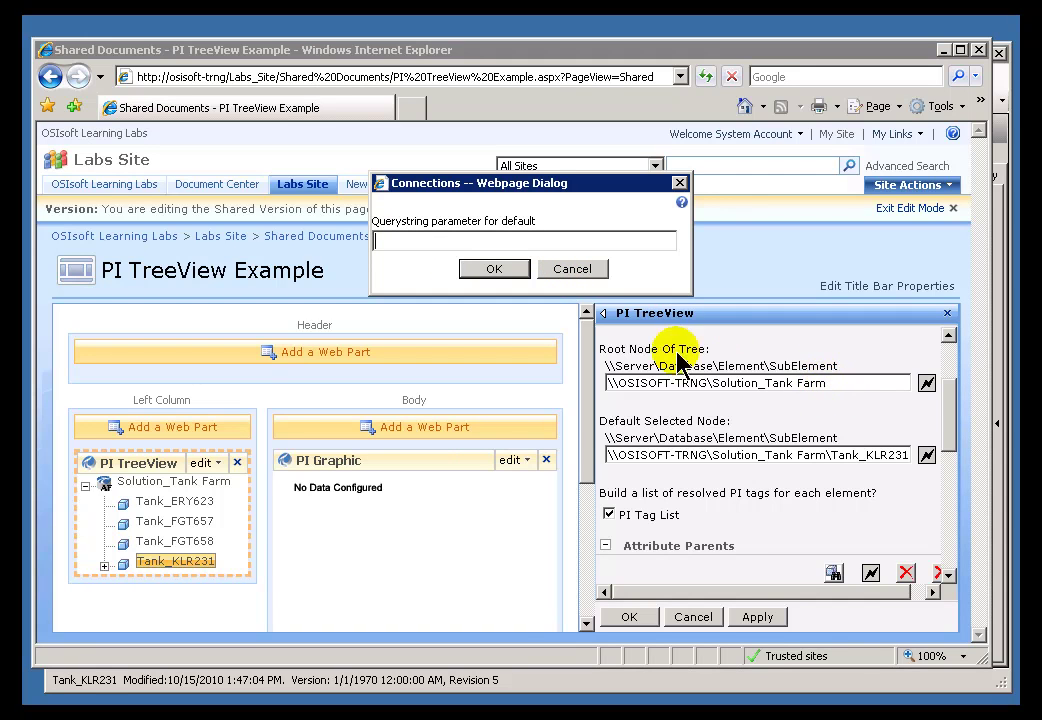
click(571, 270)
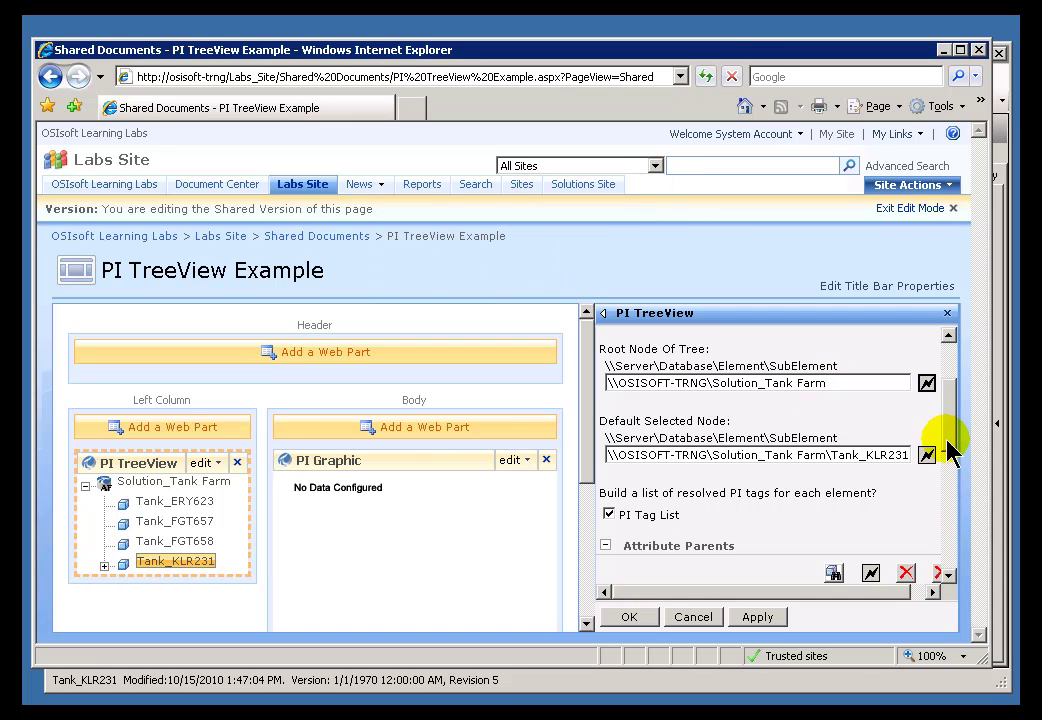
drag(949, 437, 949, 472)
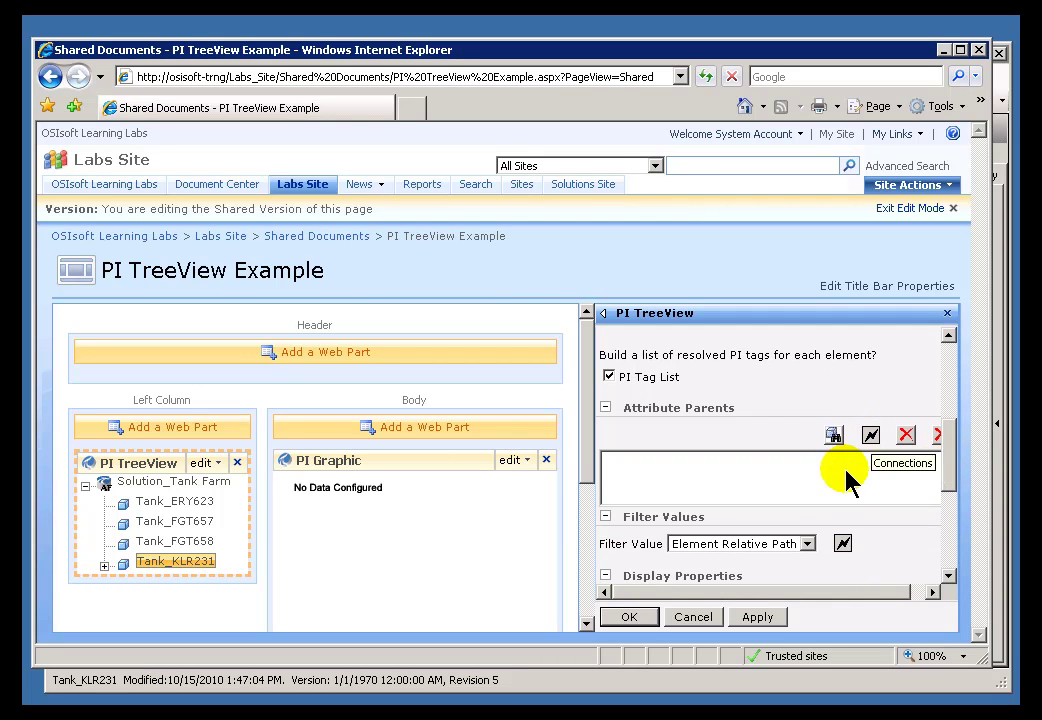
- Set abcxyz as the Attribute Parents query string parameter and confirm with OK
click(873, 438)
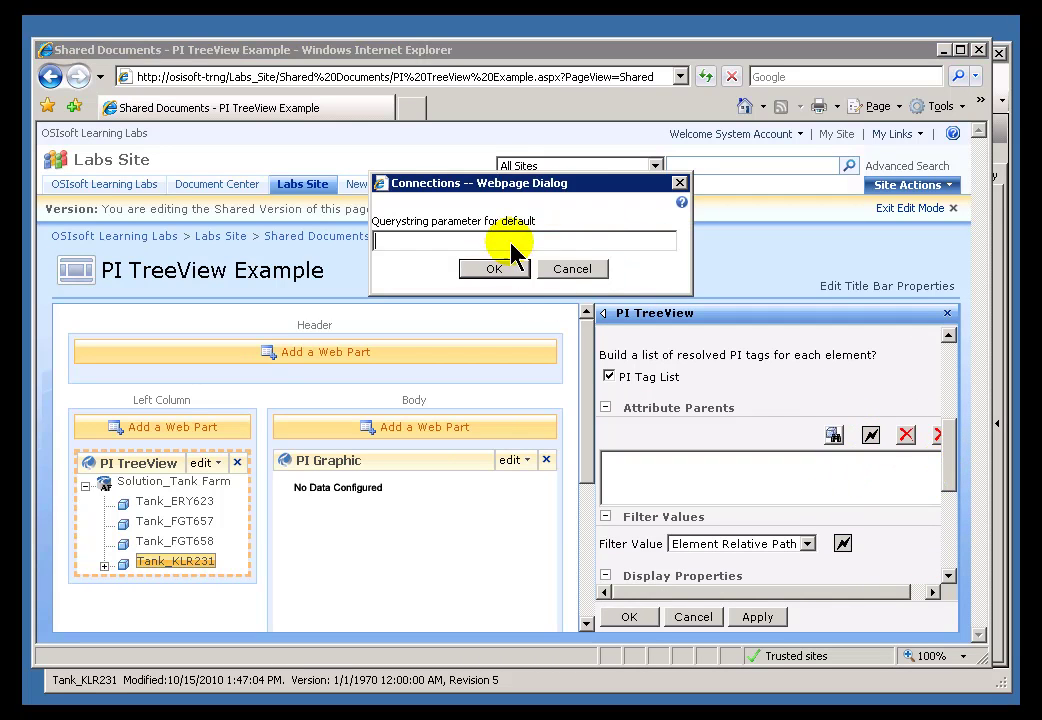
text(abcxyz)
drag(500, 244, 365, 241)
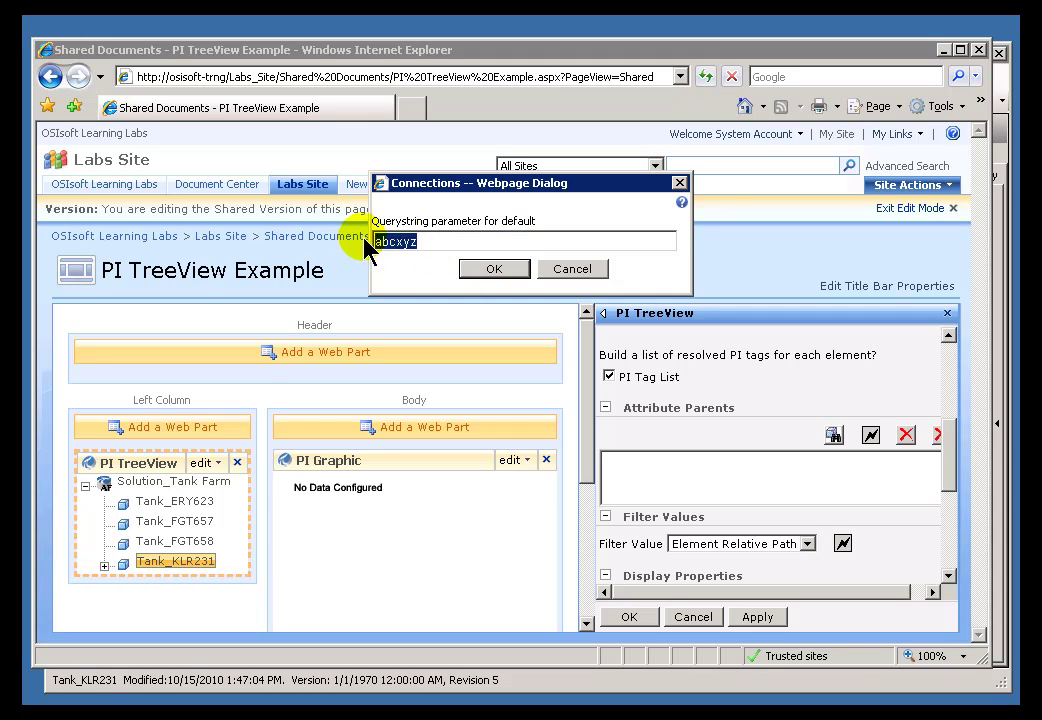
click(446, 242)
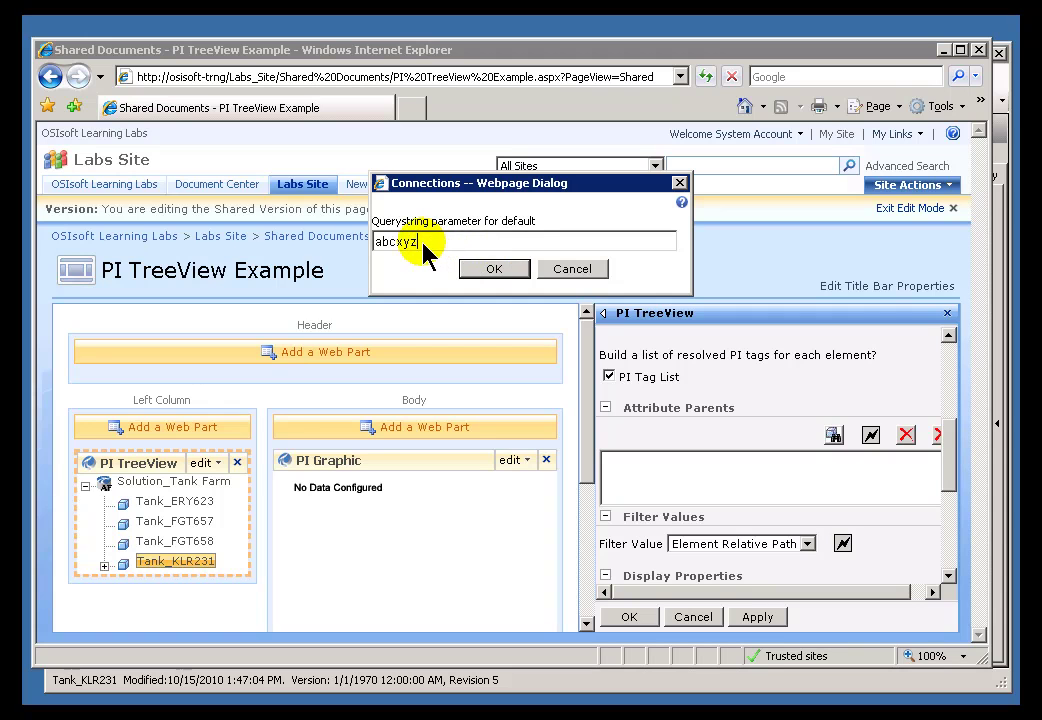
drag(425, 242, 370, 240)
click(492, 270)
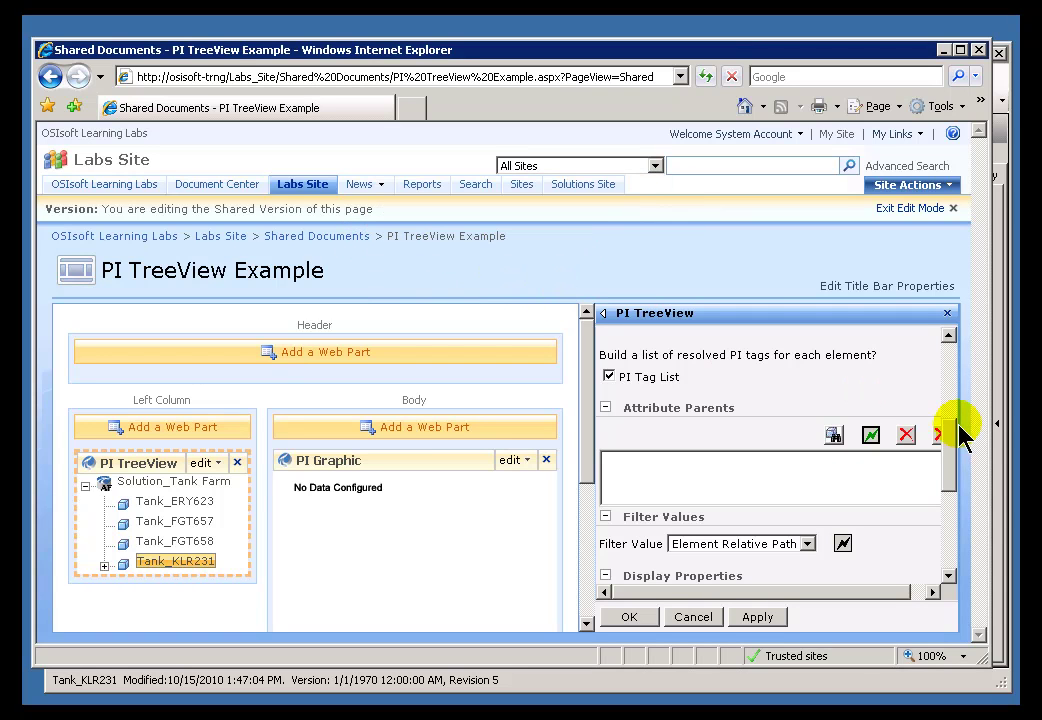
- Scroll the PI TreeView tool pane before leaving the web part settings
mouse_move(950, 462)
mouse_down()
mouse_move(951, 491)
mouse_move(945, 450)
mouse_up()
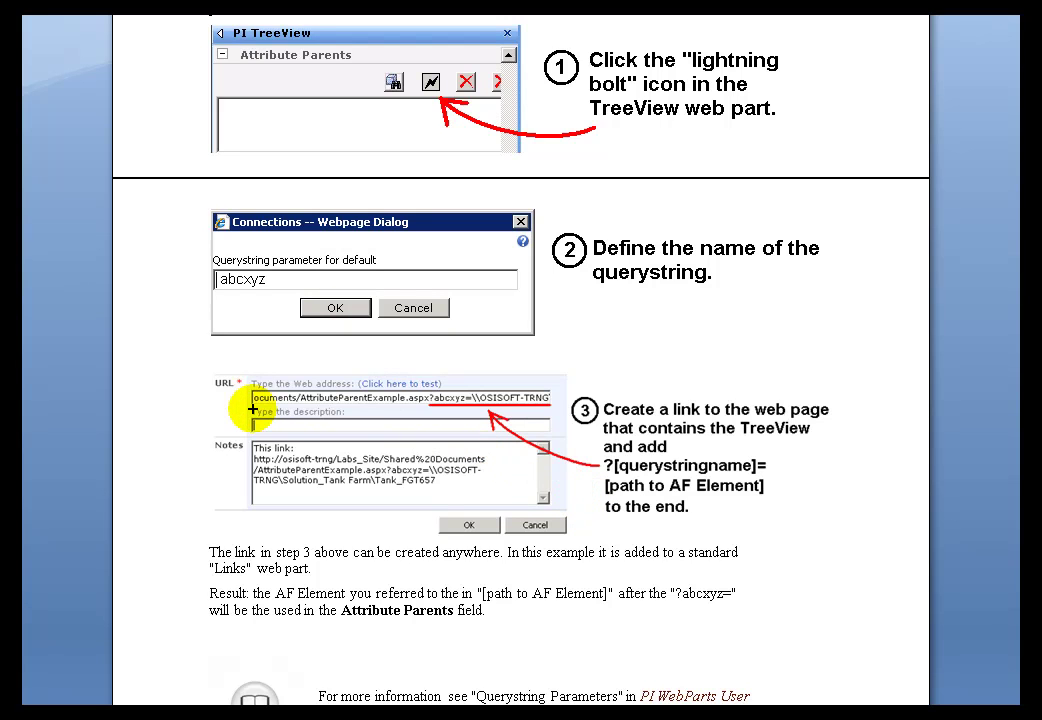
- Draw a blue ellipse around the step 3 screenshot and text on the slide
mouse_move(420, 353)
mouse_down()
mouse_move(224, 363)
mouse_move(189, 384)
mouse_move(171, 442)
mouse_move(177, 474)
mouse_move(234, 508)
mouse_move(311, 527)
mouse_move(592, 548)
mouse_move(725, 541)
mouse_move(840, 508)
mouse_up()
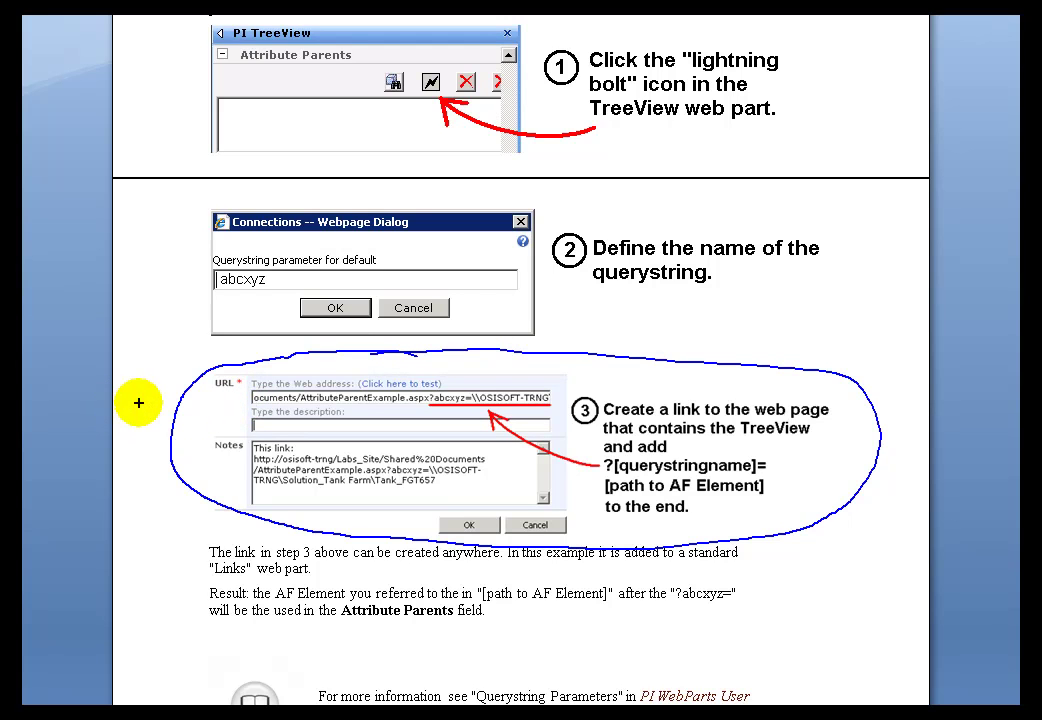
- Draw a green line toward the example URL and red underlines beneath its ?abcxyz= part
drag(130, 403, 441, 411)
key(r)
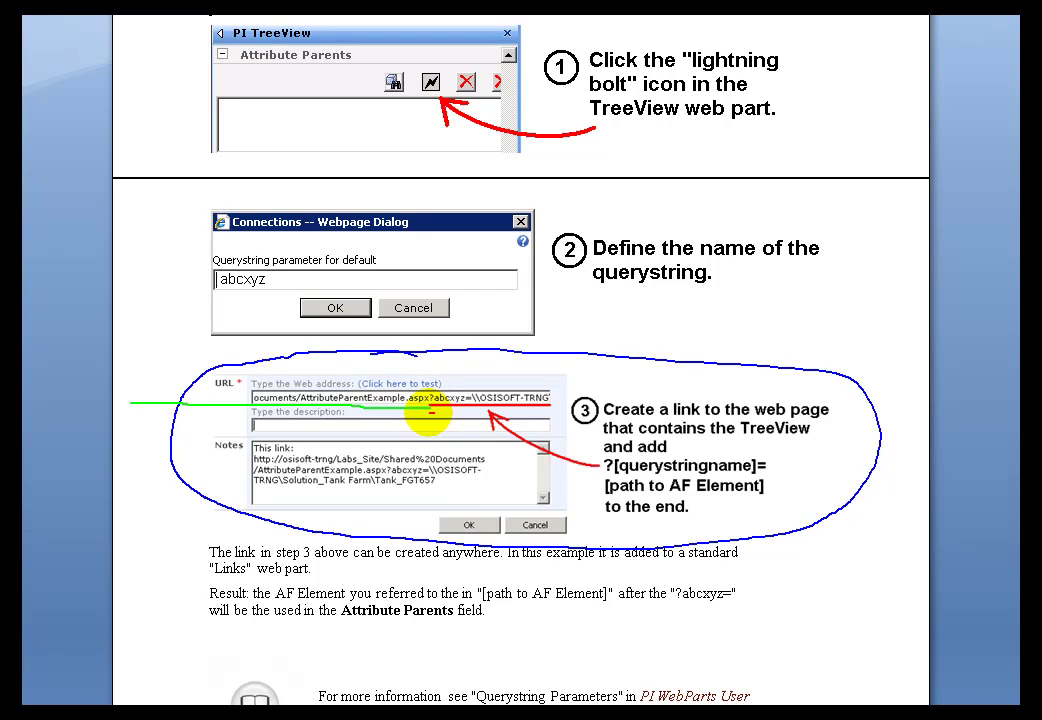
drag(430, 414, 439, 414)
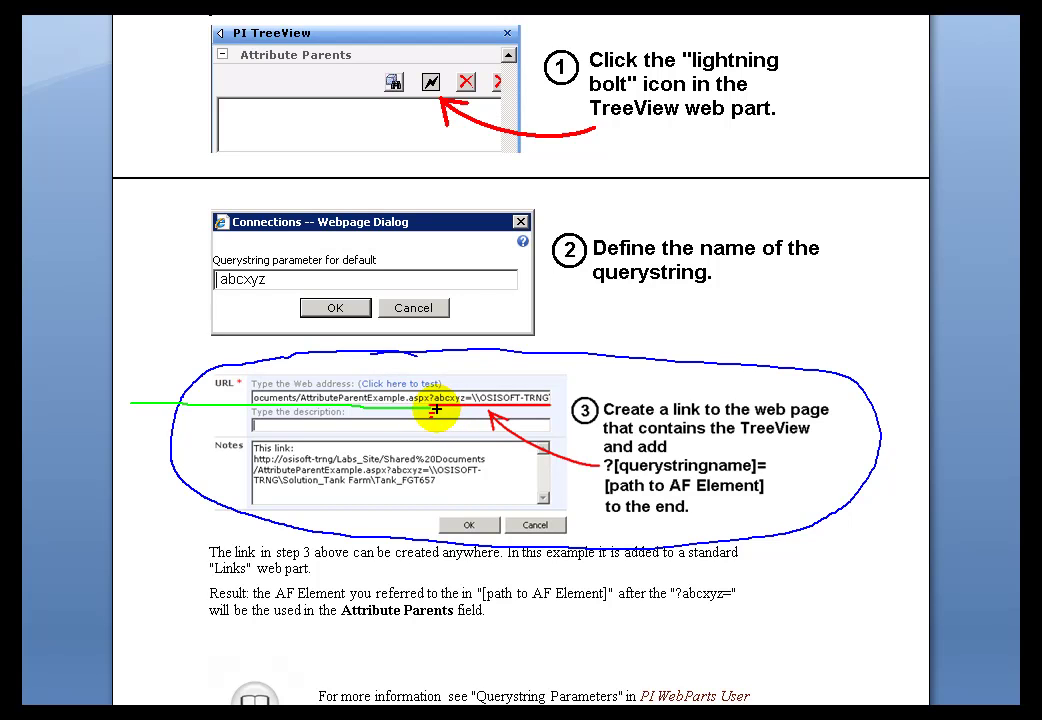
drag(436, 410, 466, 417)
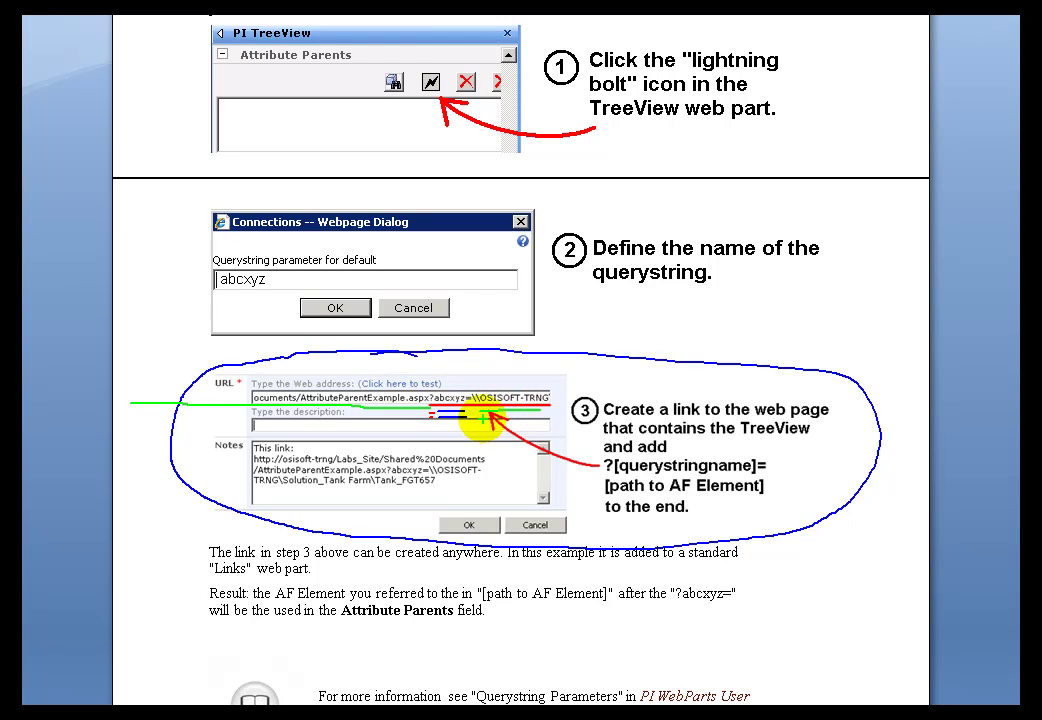
drag(505, 417, 558, 413)
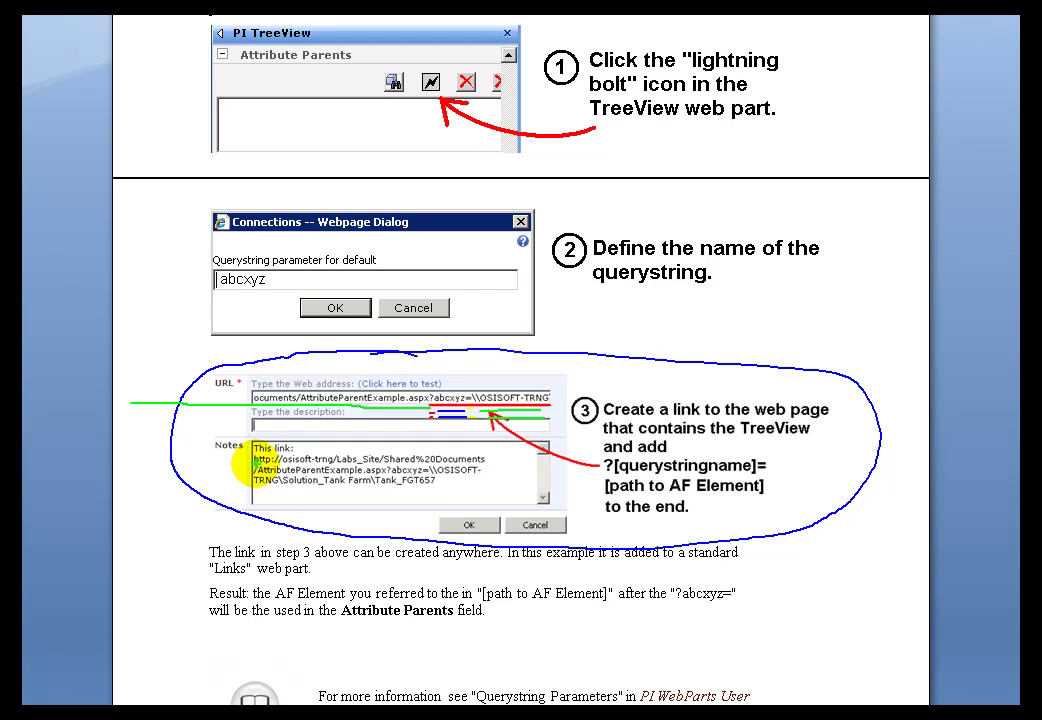
- Underline the example link in the slide's Notes with the pen, then undo that green underline
drag(248, 467, 480, 467)
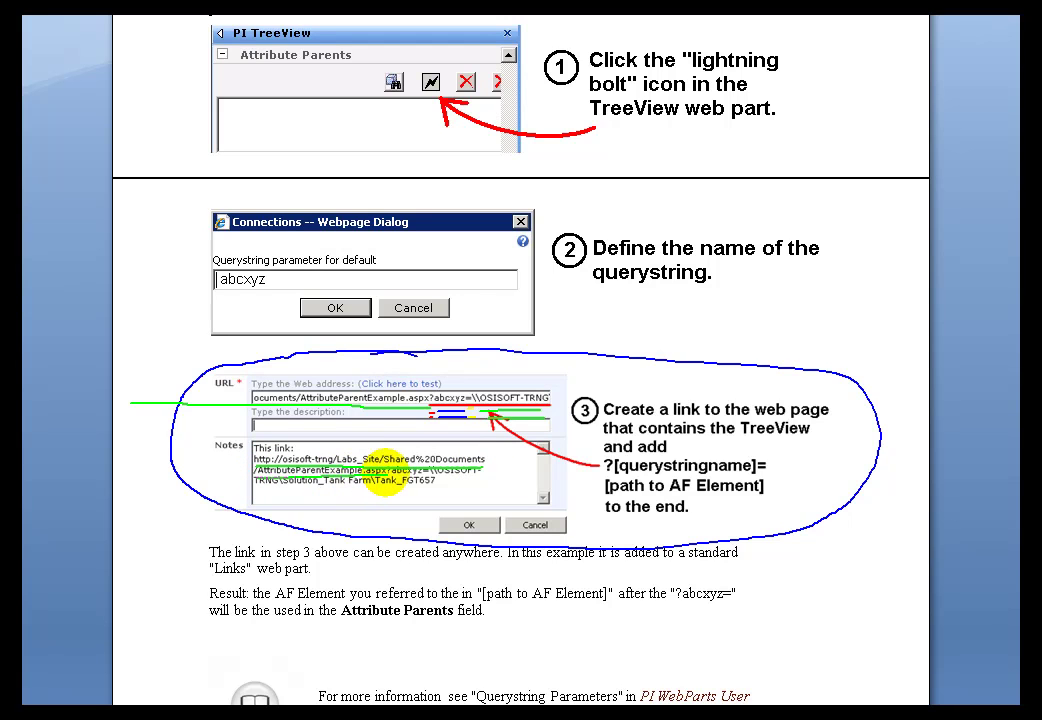
key(ctrl+z)
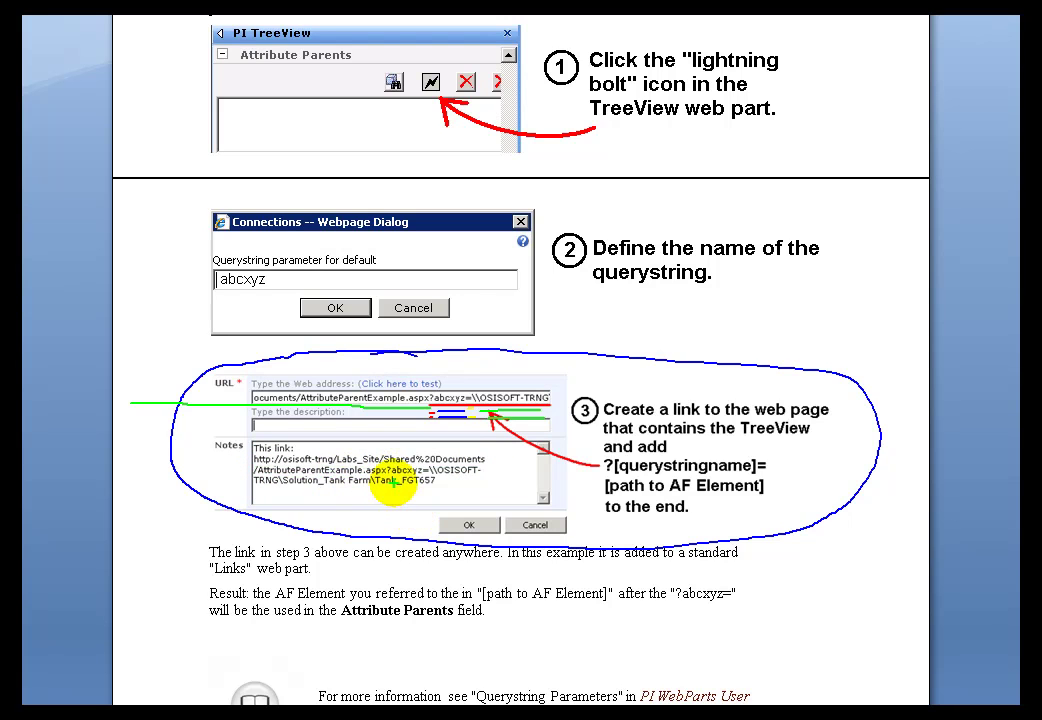